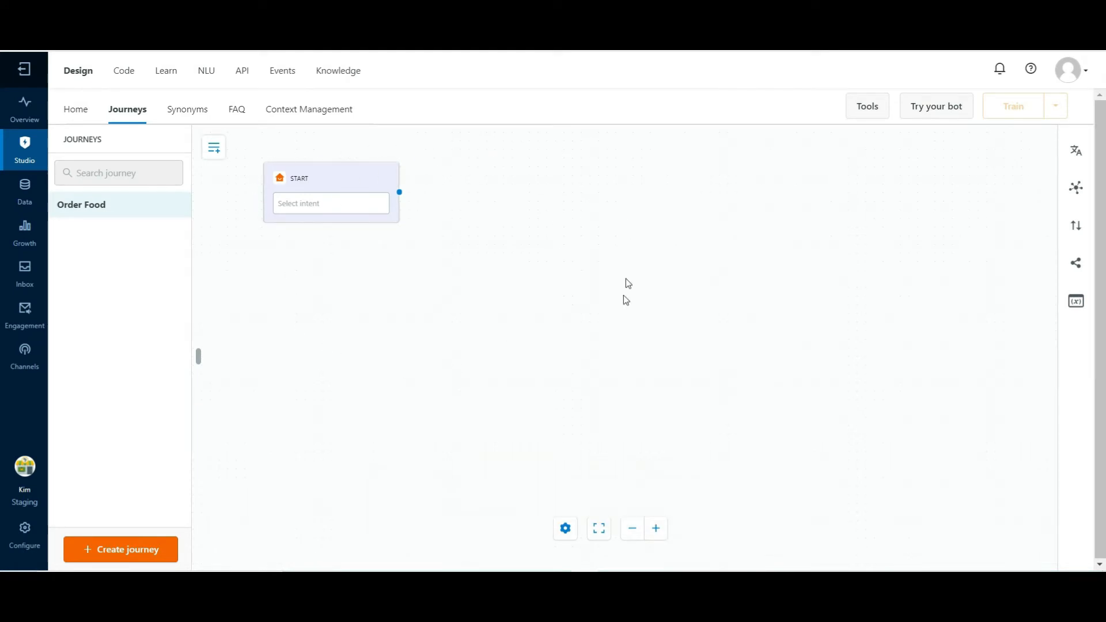
# From the journey's start trigger, begin a new NLU intent named "Cuisine Type" with the utterance "I want to order food"
pyautogui.click(319, 185)
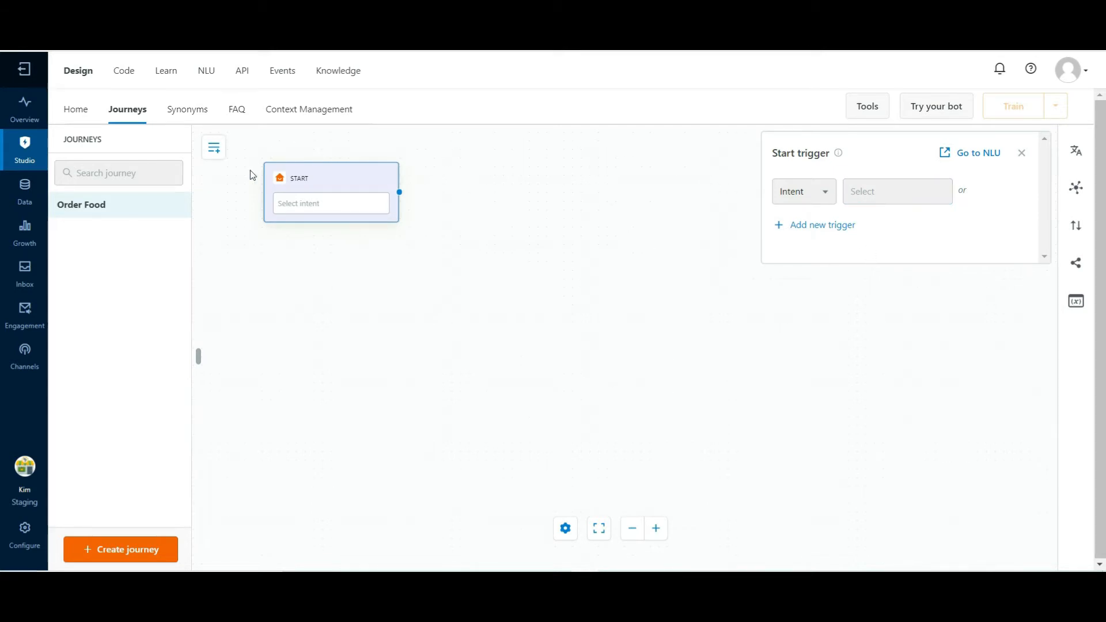
pyautogui.click(973, 155)
pyautogui.click(575, 525)
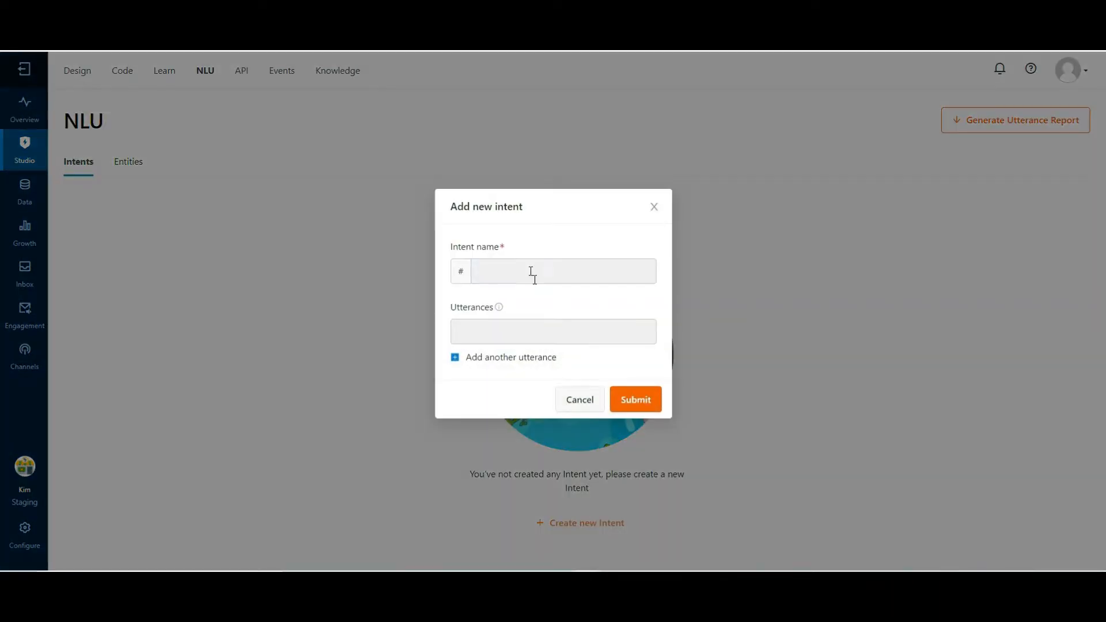
pyautogui.click(531, 275)
pyautogui.write('Cuisine Type')
pyautogui.press('Tab')
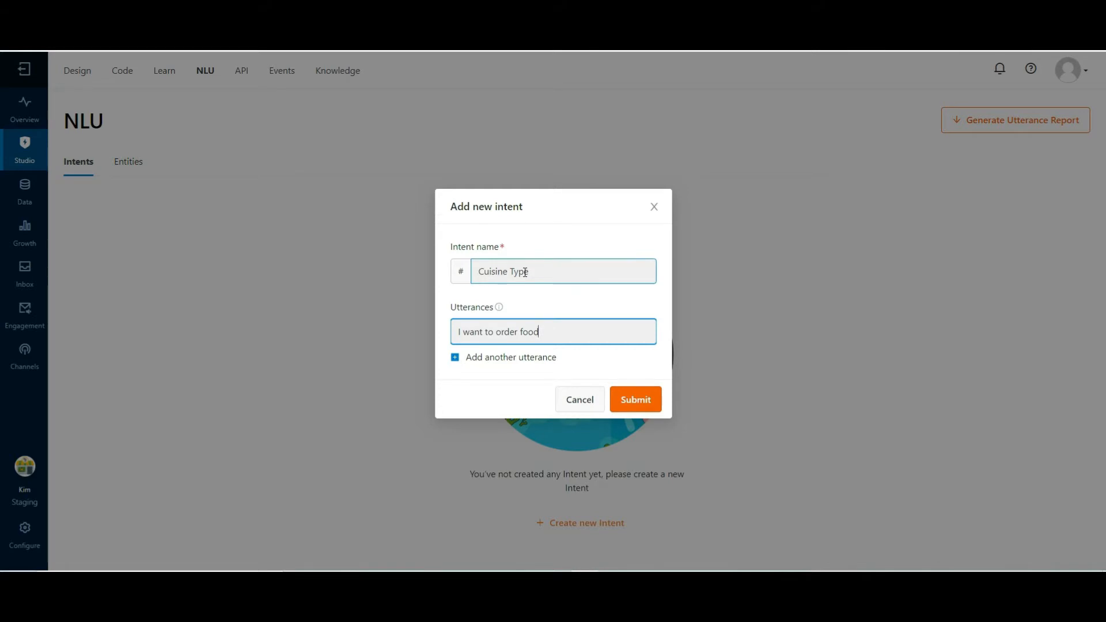
# Add the utterances "Menu please" and "What type of Cuisines do you offer" to the Cuisine Type intent and submit it
pyautogui.click(455, 358)
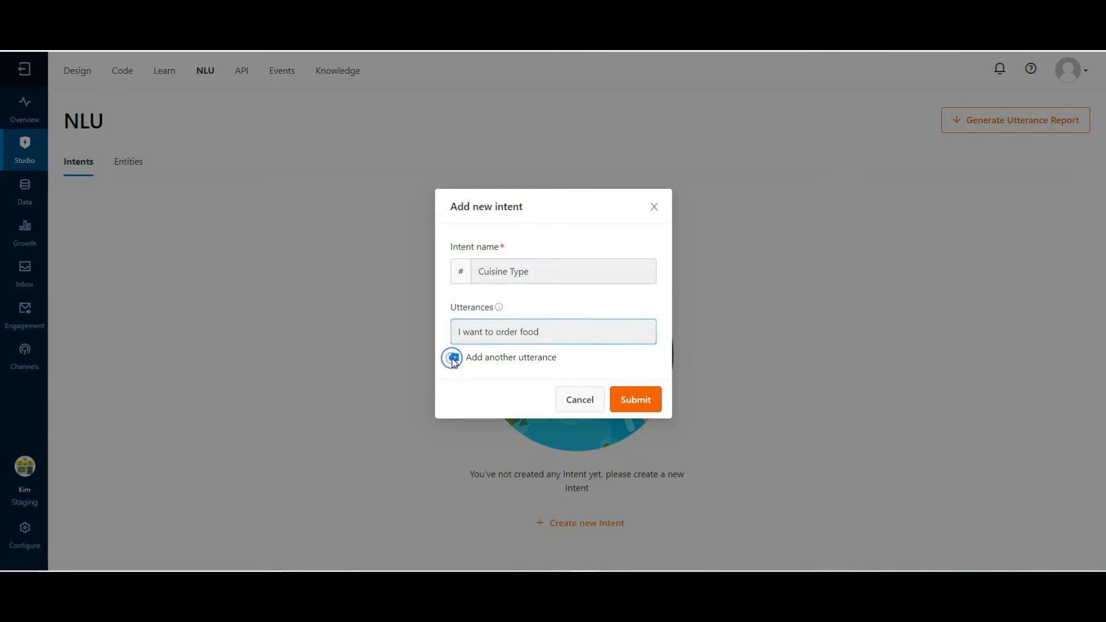
pyautogui.click(472, 346)
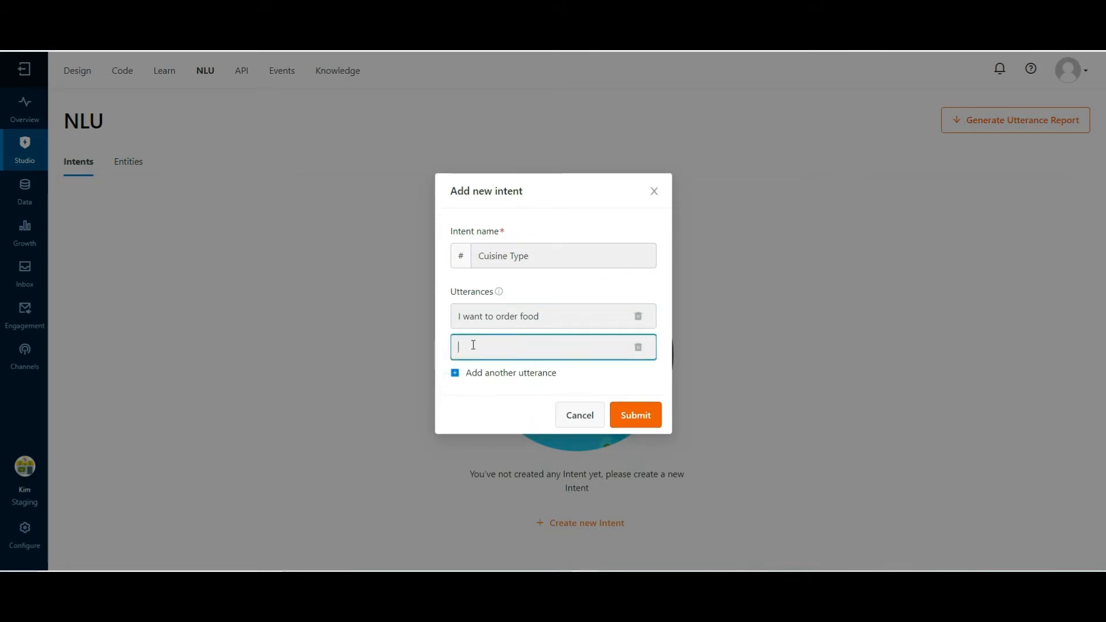
pyautogui.write('Menu please')
pyautogui.click(455, 373)
pyautogui.write('What type of Cuisines do you offer')
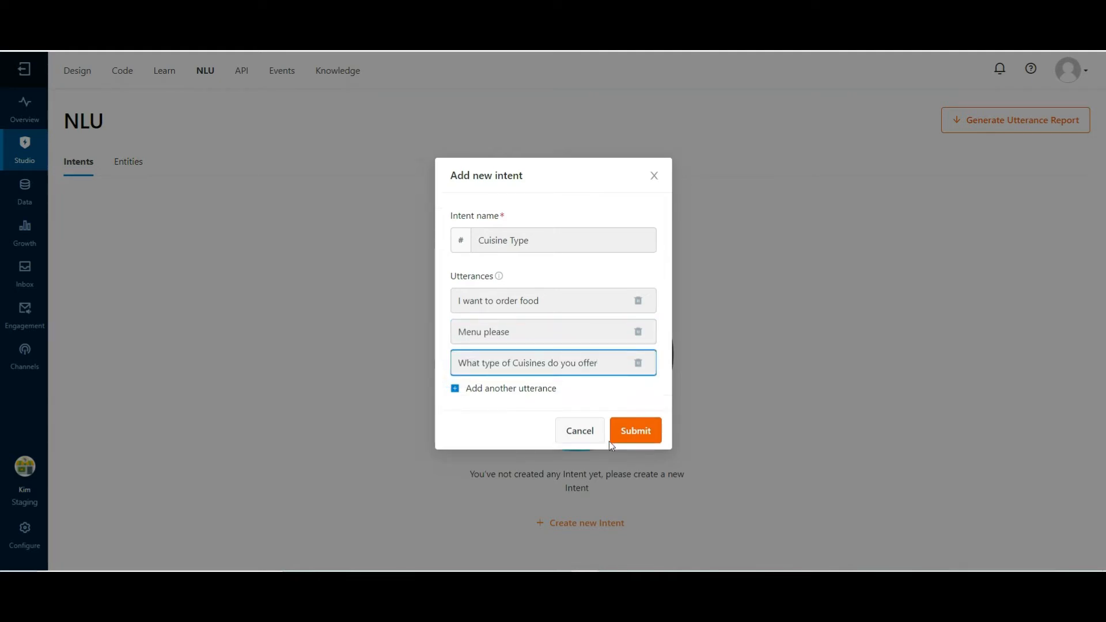
pyautogui.click(633, 433)
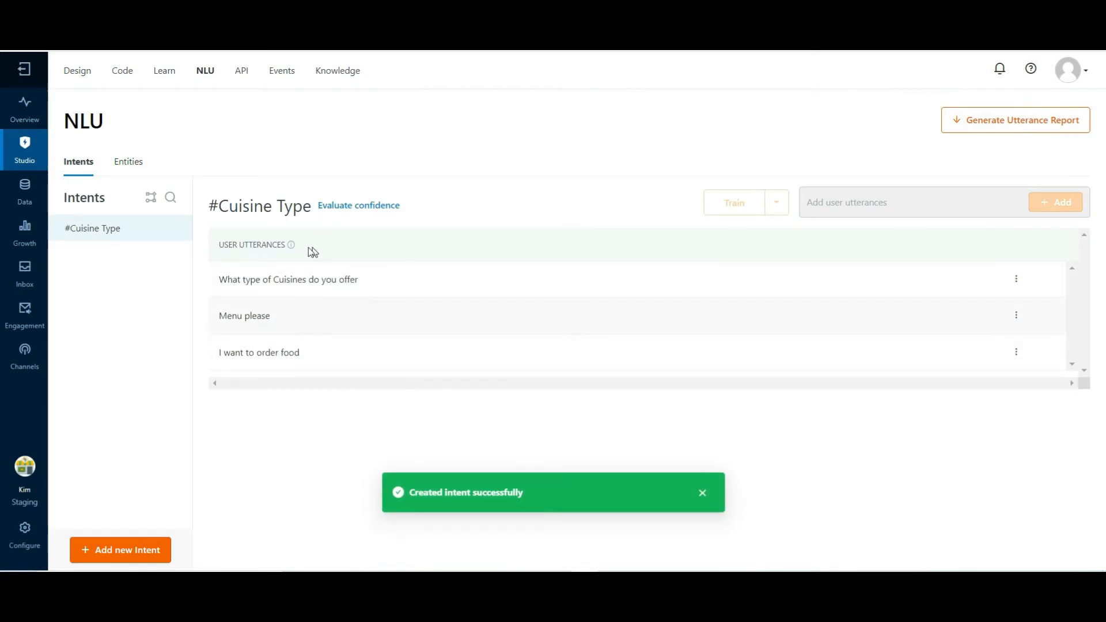
# Create another intent named "user data" with the utterance "user data"
pyautogui.moveTo(219, 204); pyautogui.dragTo(312, 206)
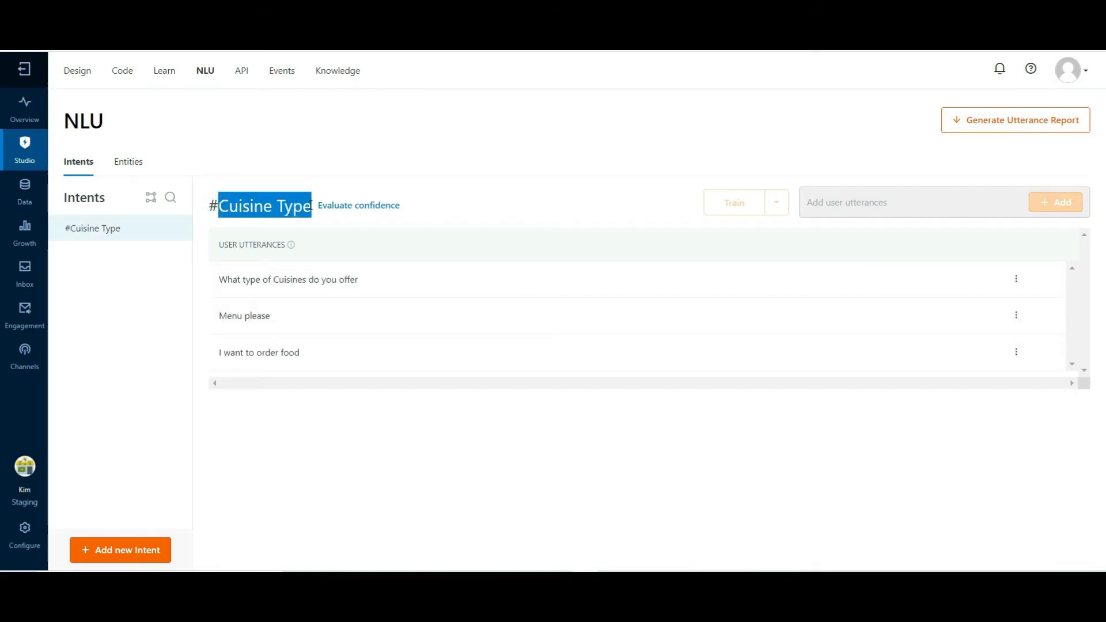
pyautogui.click(112, 552)
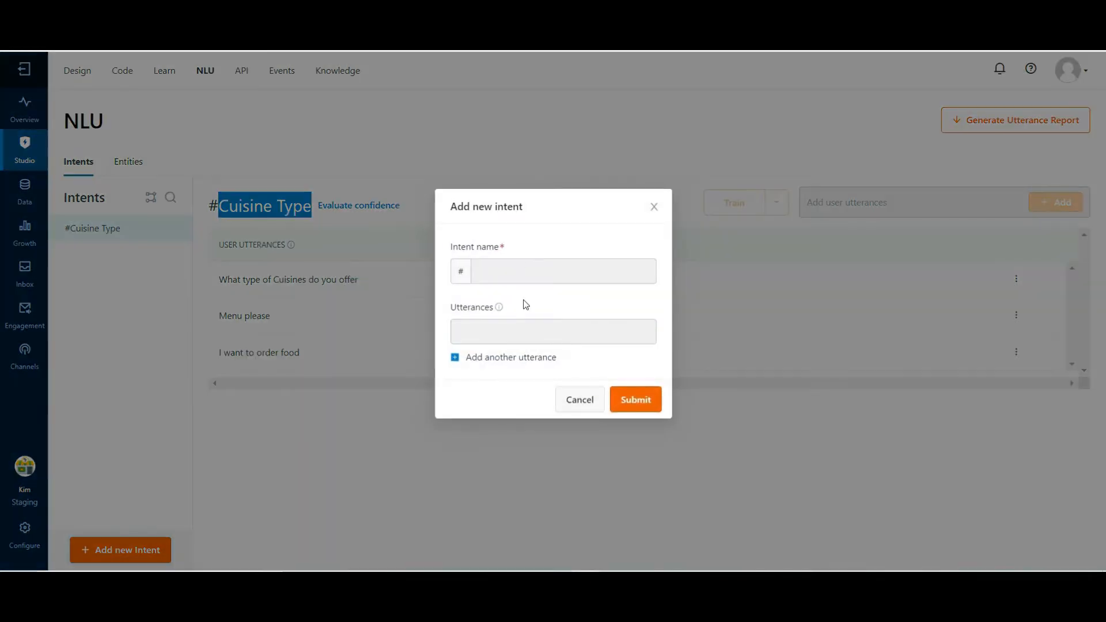
pyautogui.click(499, 277)
pyautogui.write('user data')
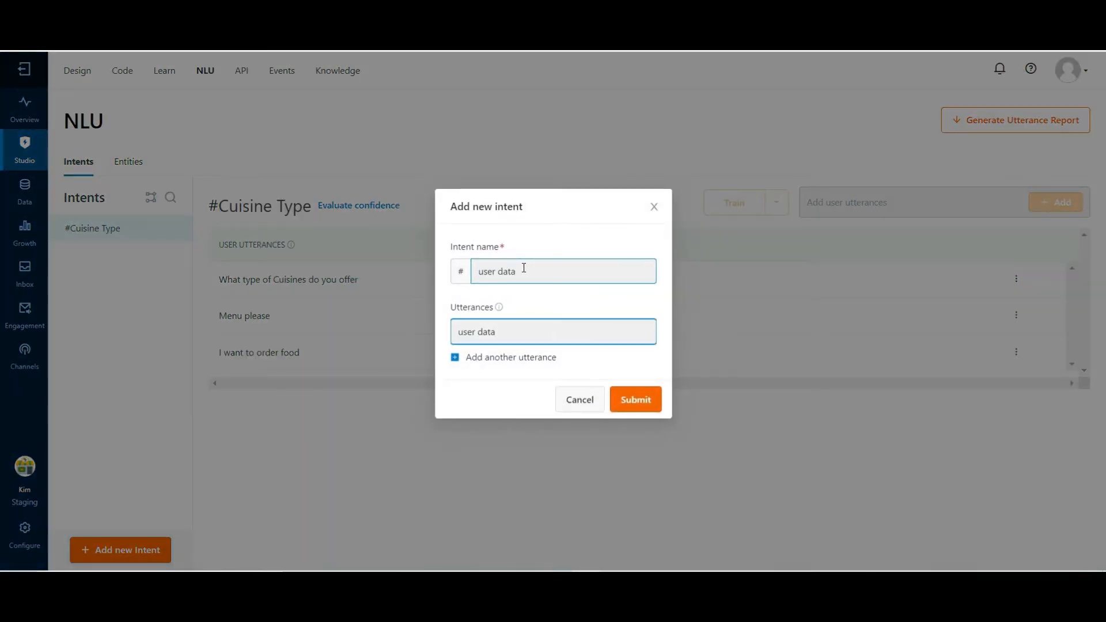
pyautogui.click(636, 400)
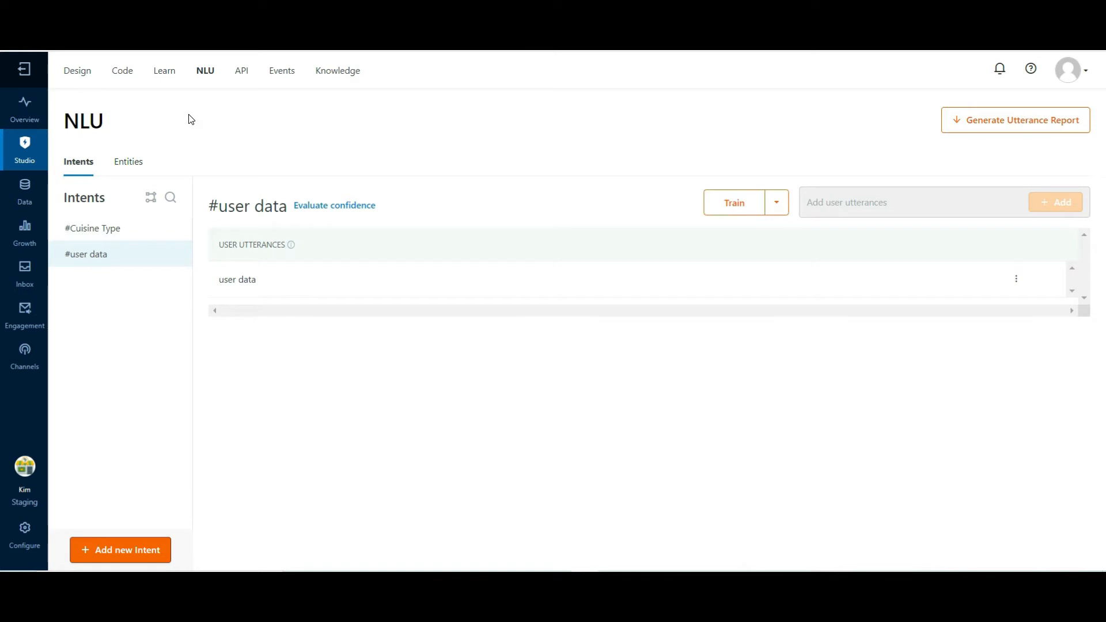
# Return to the Order Food journey and set its start trigger to the #Cuisine Type intent
pyautogui.click(82, 76)
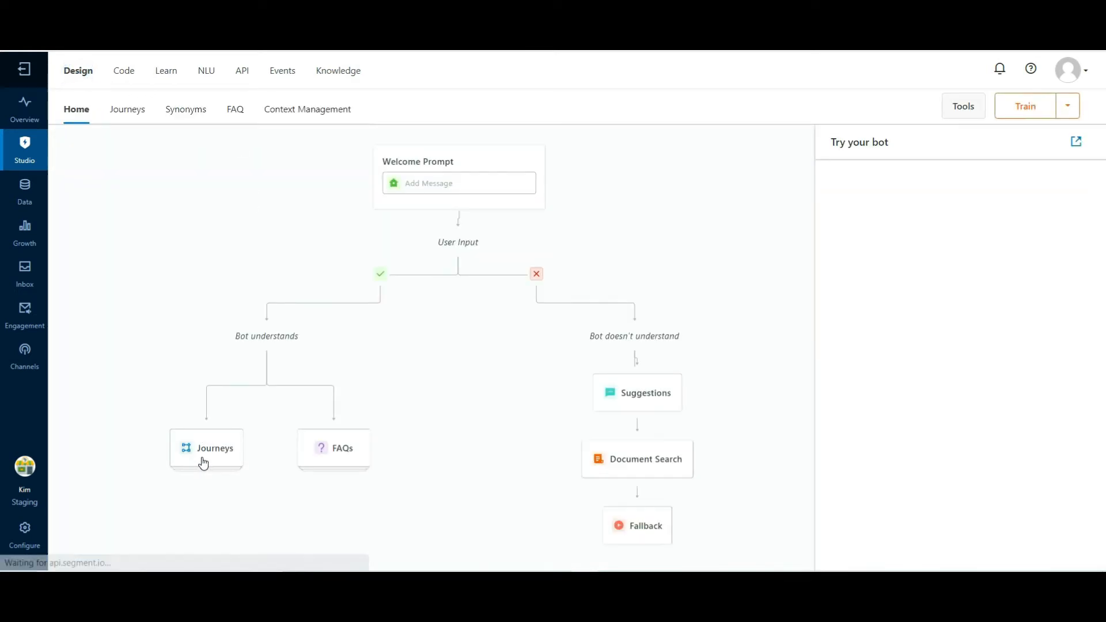
pyautogui.click(203, 461)
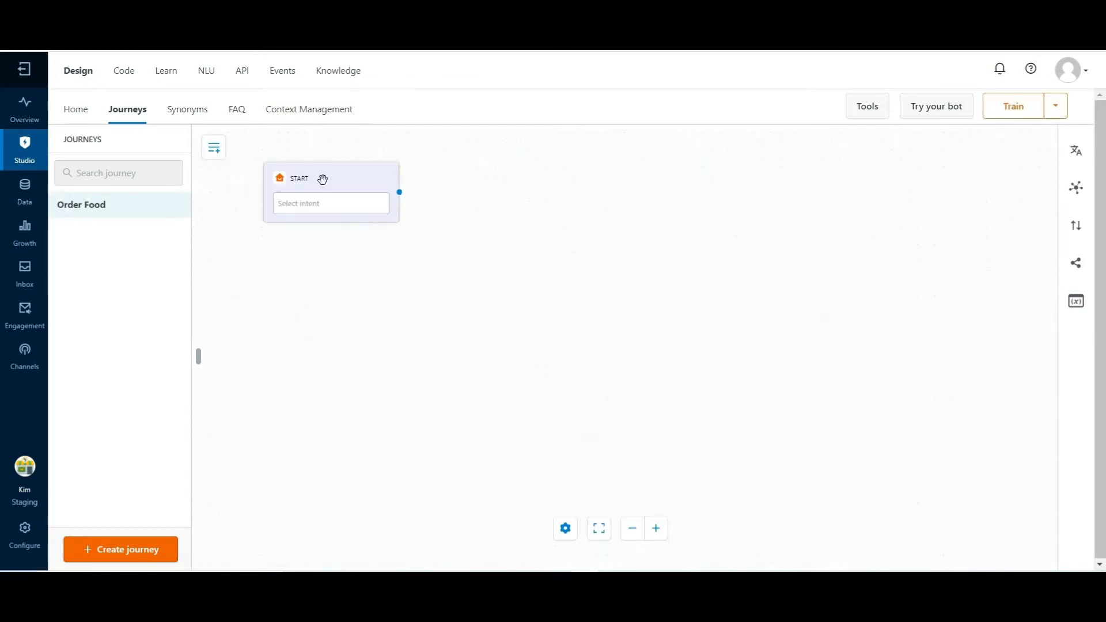
pyautogui.click(322, 179)
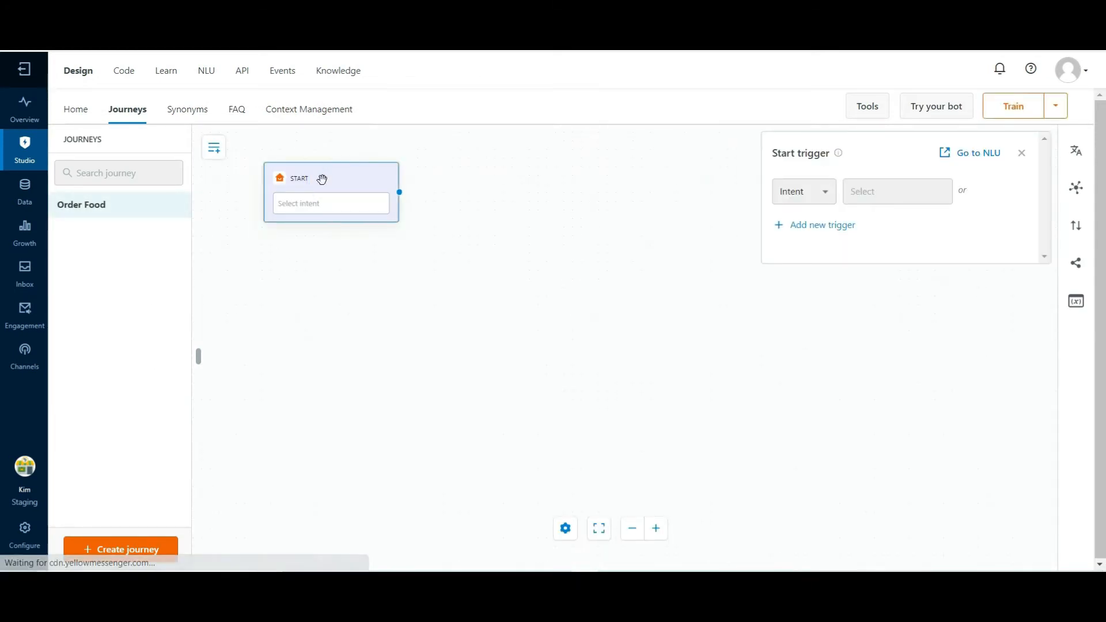
pyautogui.click(902, 198)
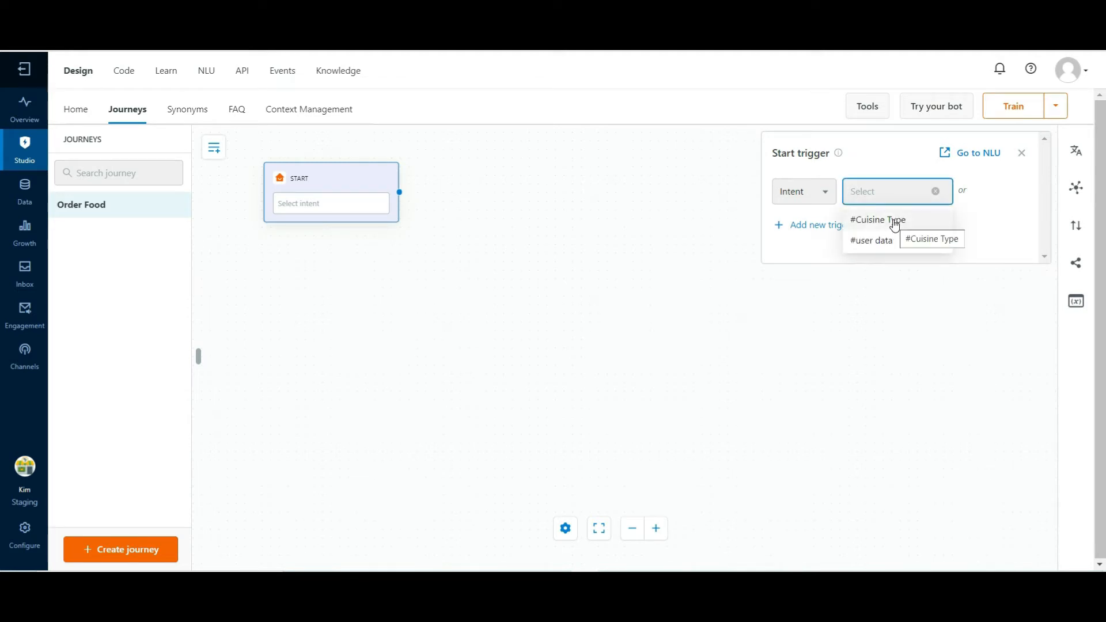
pyautogui.click(895, 222)
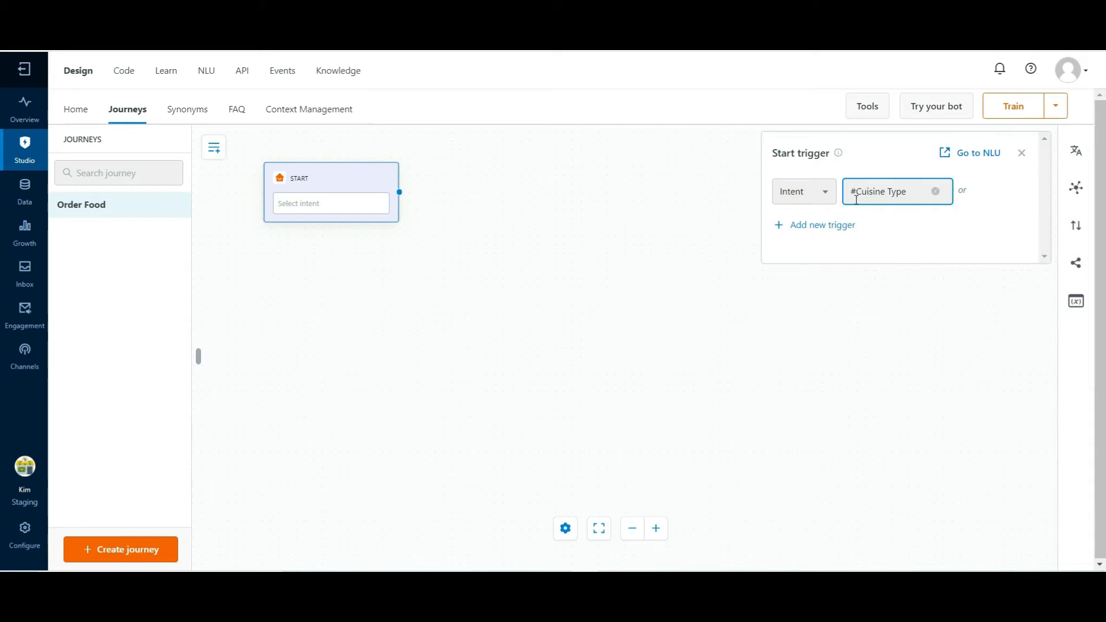
# Add #user data as a second intent trigger on the start node and delete that trigger again
pyautogui.click(823, 232)
pyautogui.click(870, 229)
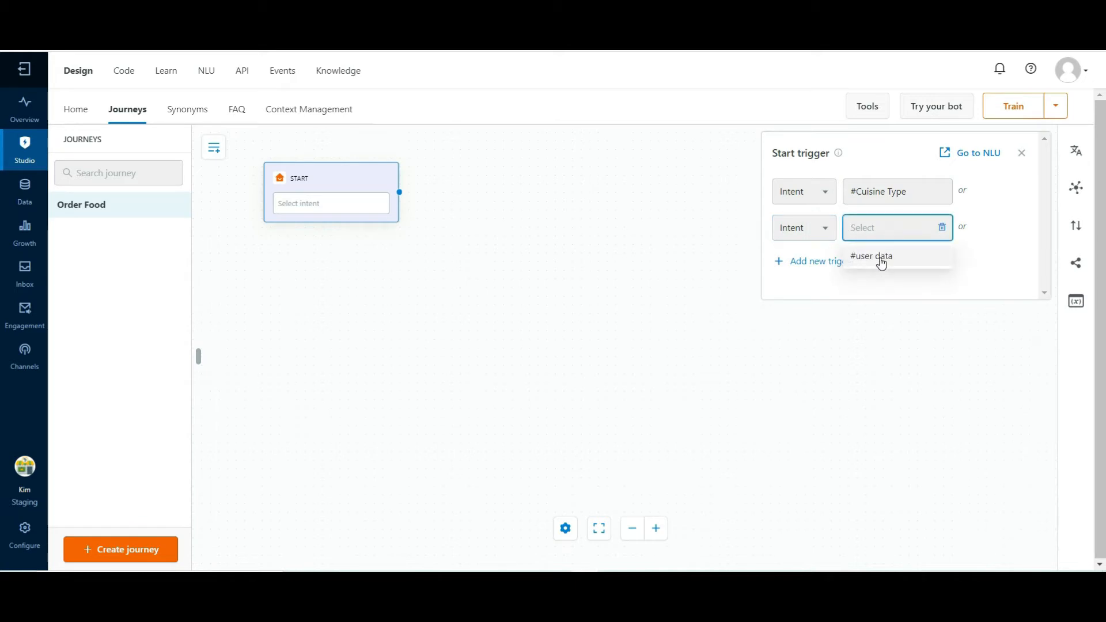
pyautogui.click(880, 257)
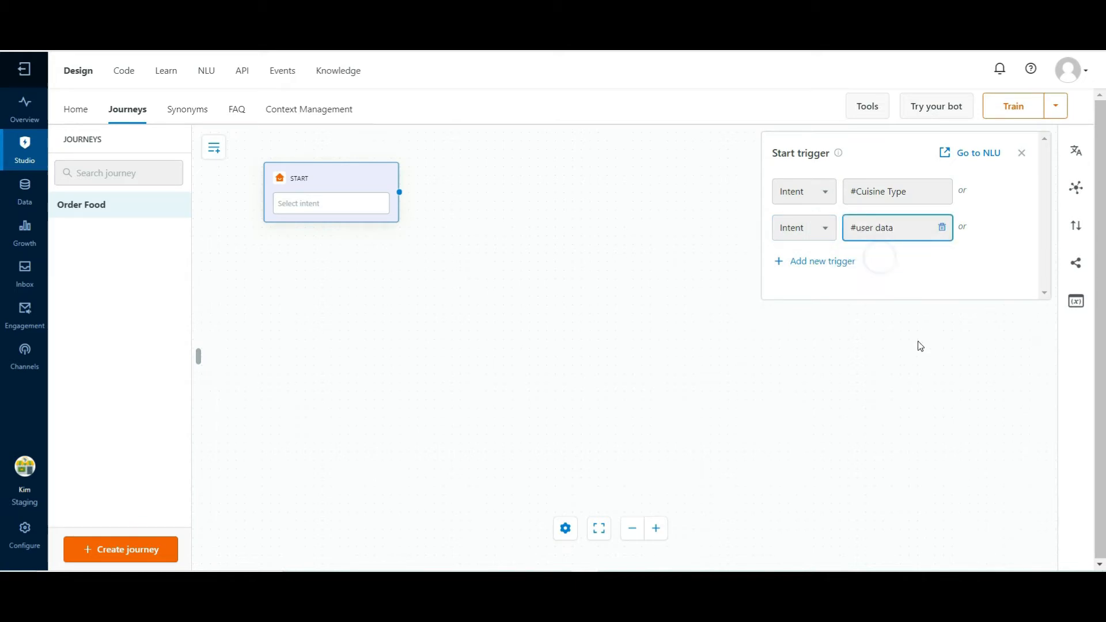
pyautogui.click(943, 228)
pyautogui.click(844, 314)
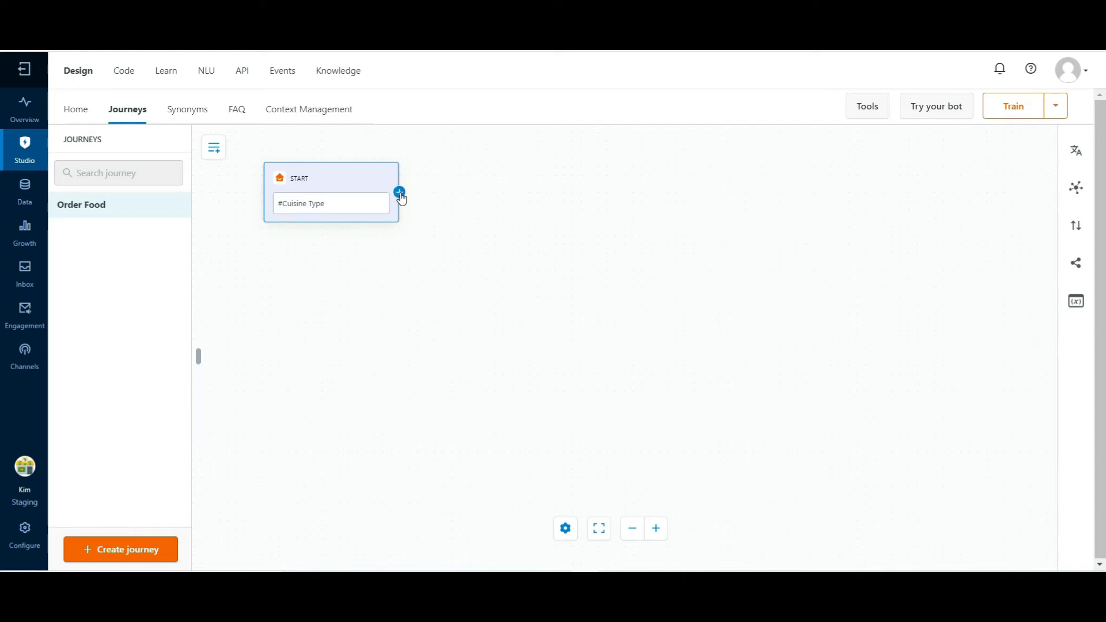
# Connect a Question prompt to the start node with the message "Please provide your name" and name the step Username
pyautogui.click(400, 194)
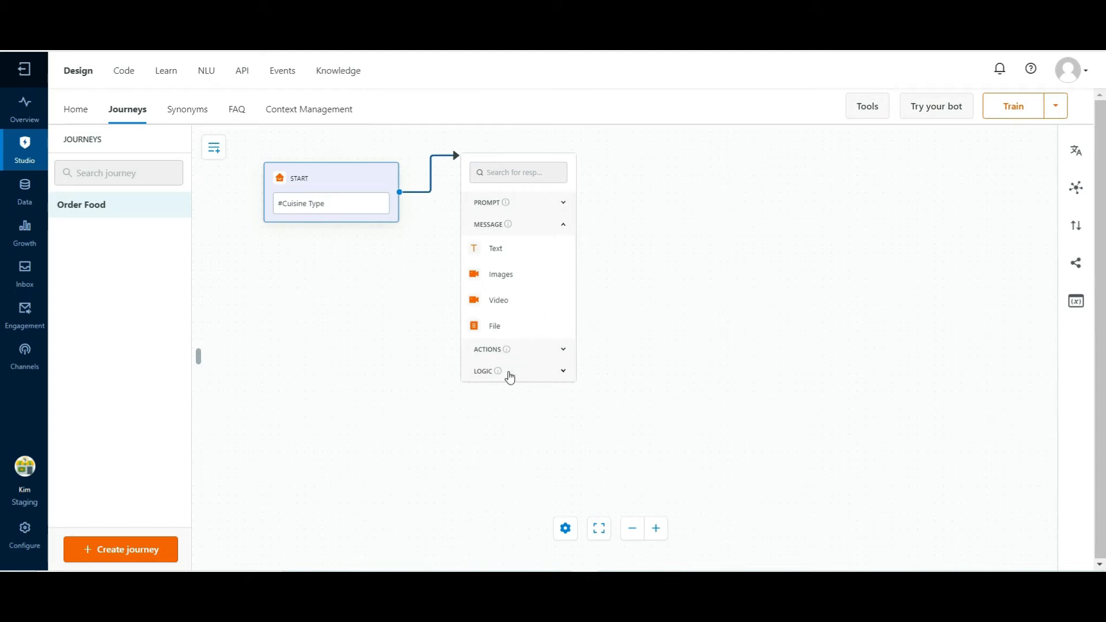
pyautogui.click(563, 204)
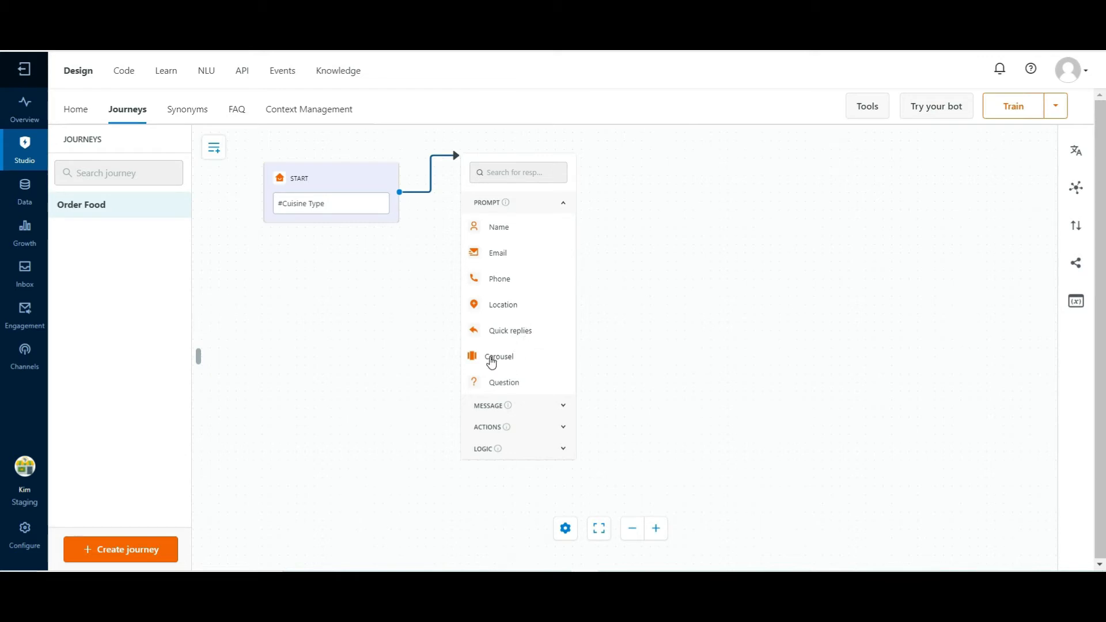
pyautogui.click(509, 385)
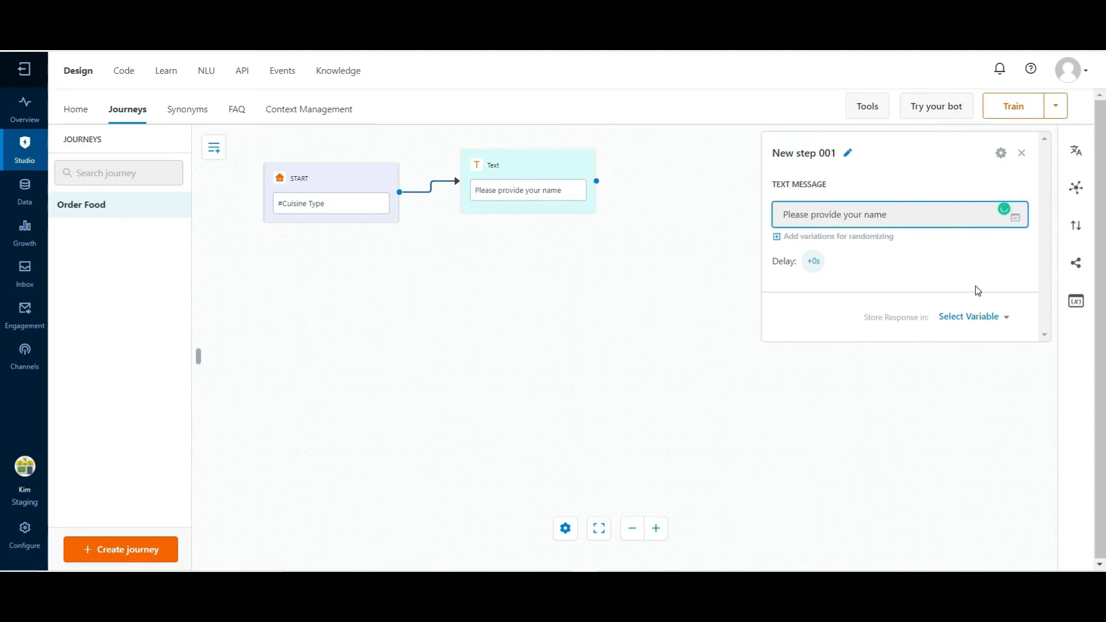
pyautogui.click(846, 157)
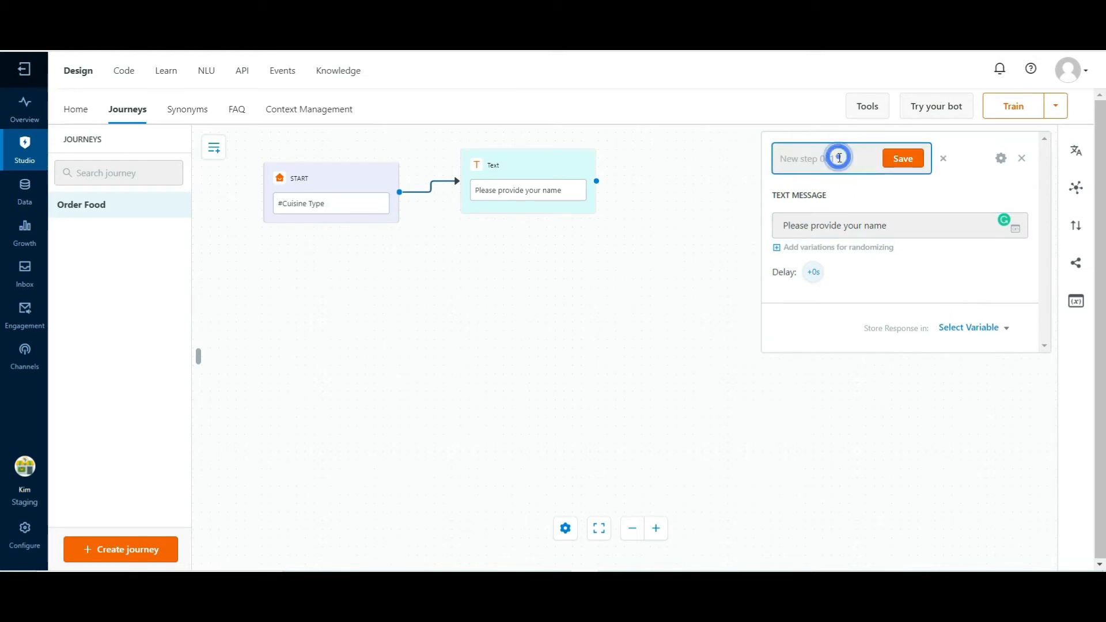
pyautogui.click(897, 161)
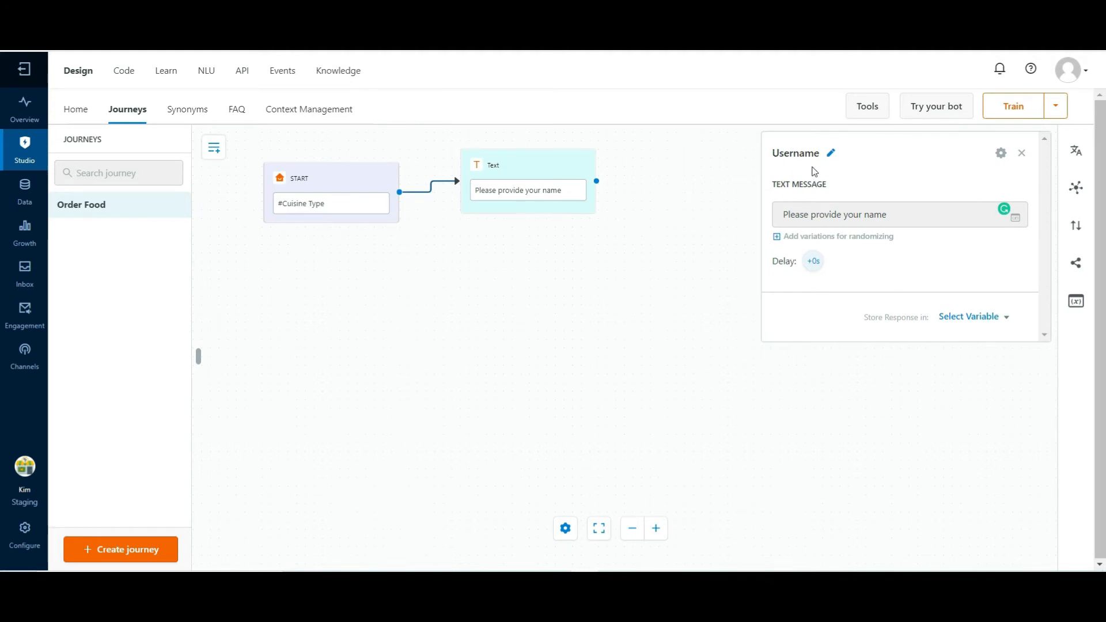
# Create a bot variable named username without an initial value and save the bot variables
pyautogui.click(1005, 320)
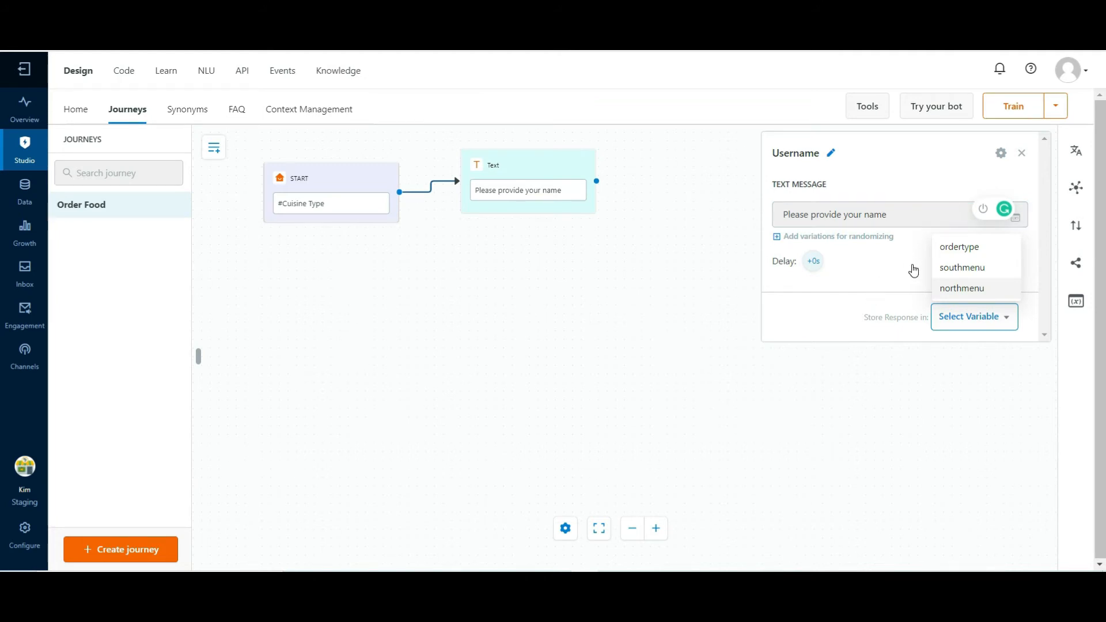
pyautogui.click(983, 316)
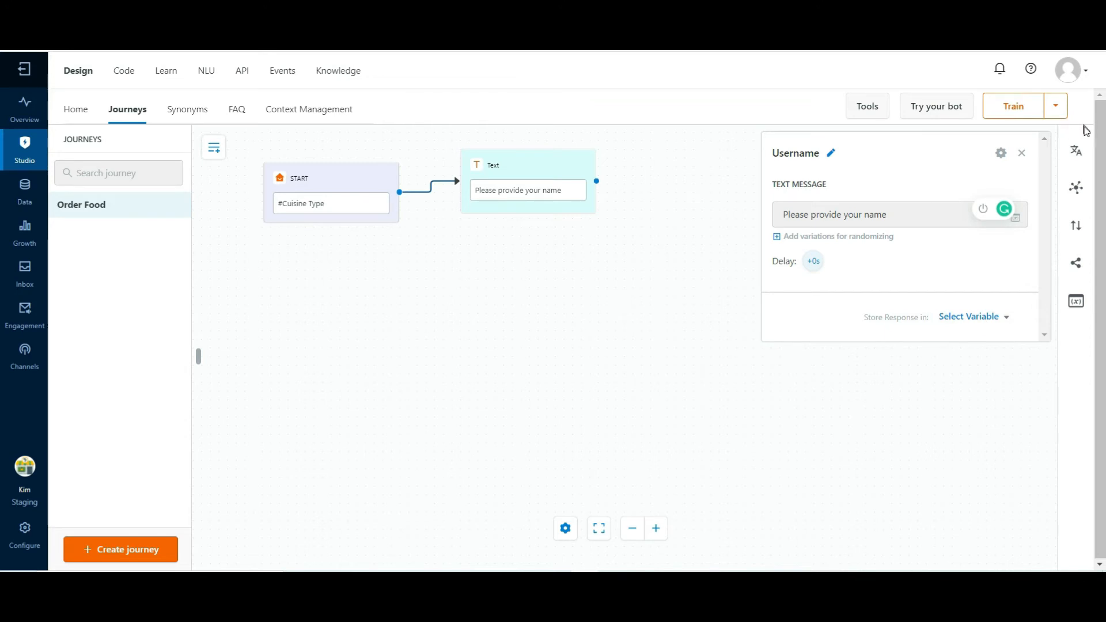
pyautogui.click(1077, 305)
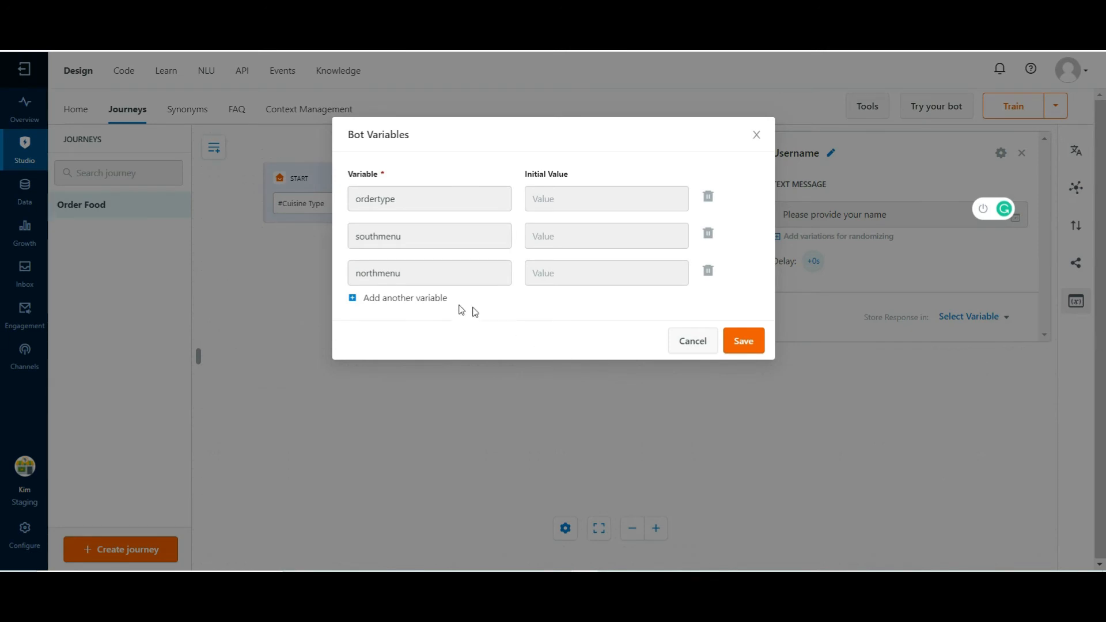
pyautogui.click(407, 304)
pyautogui.click(405, 303)
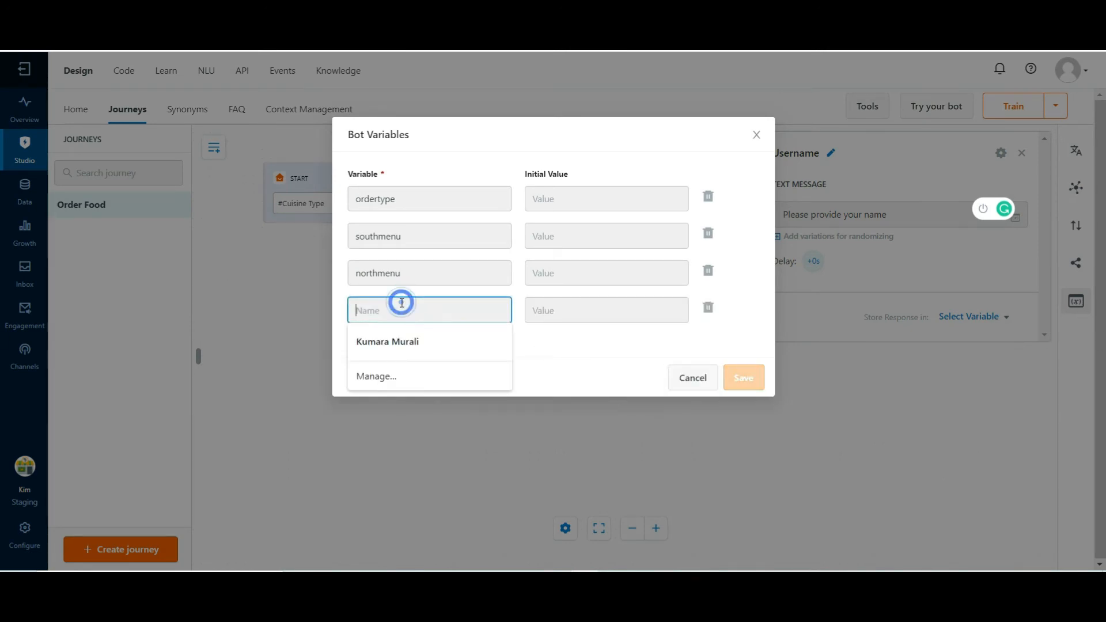
pyautogui.write('username')
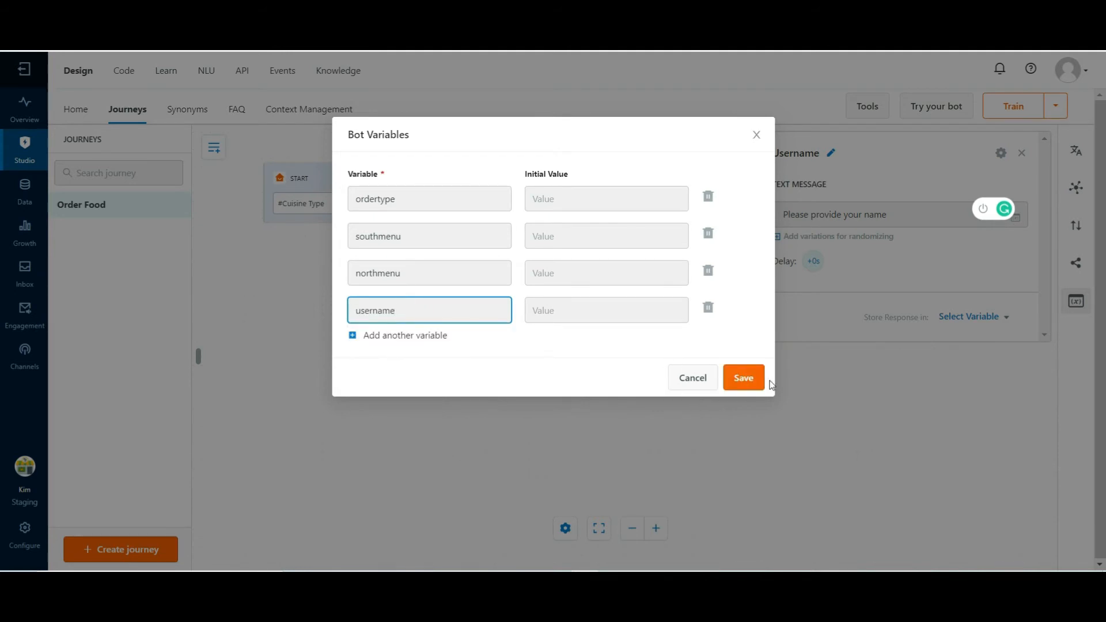
pyautogui.click(747, 382)
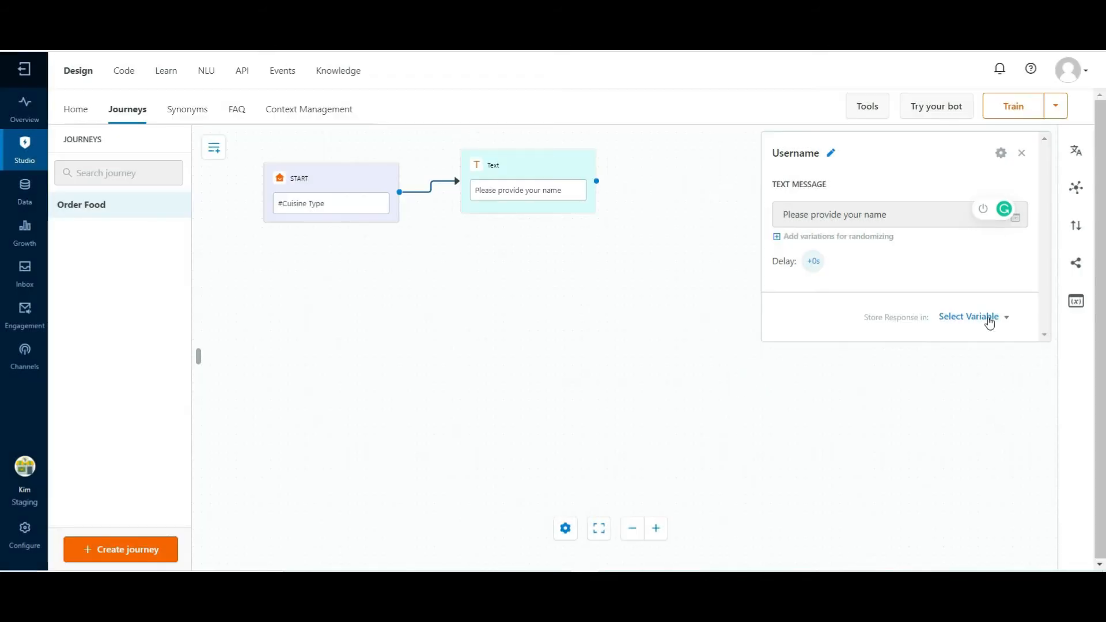
# Store the Username prompt's response in the username variable
pyautogui.click(1006, 321)
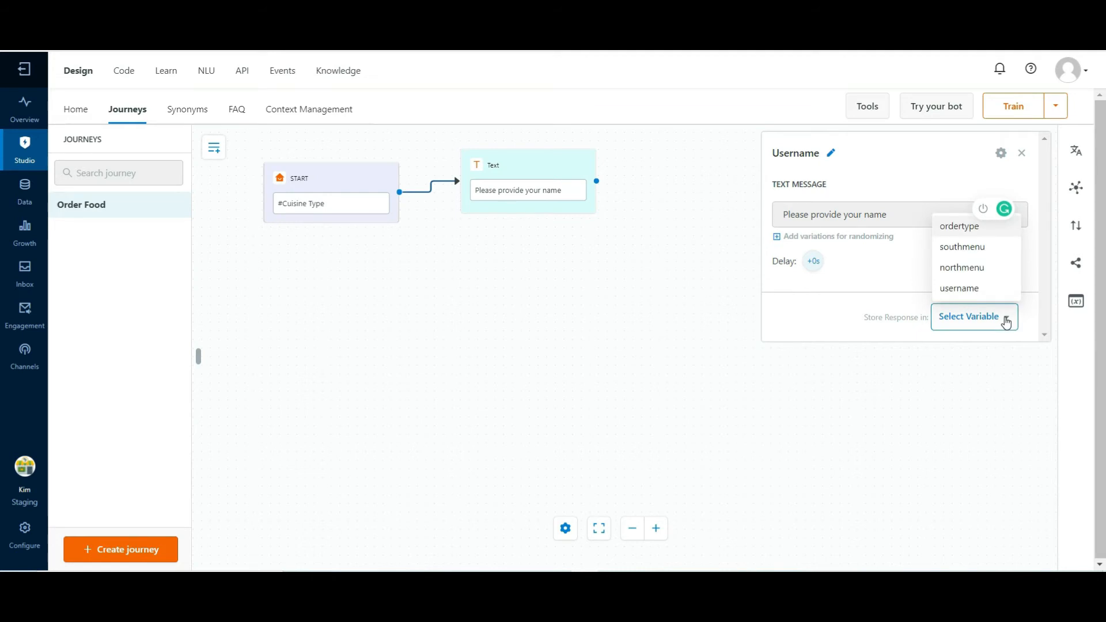
pyautogui.click(959, 289)
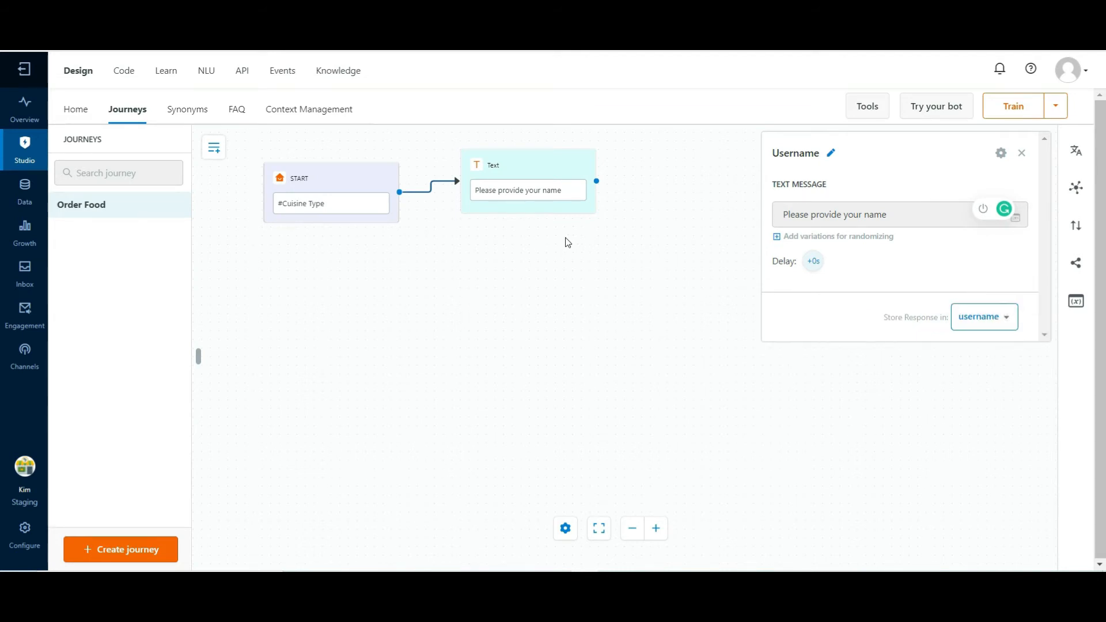
pyautogui.click(649, 202)
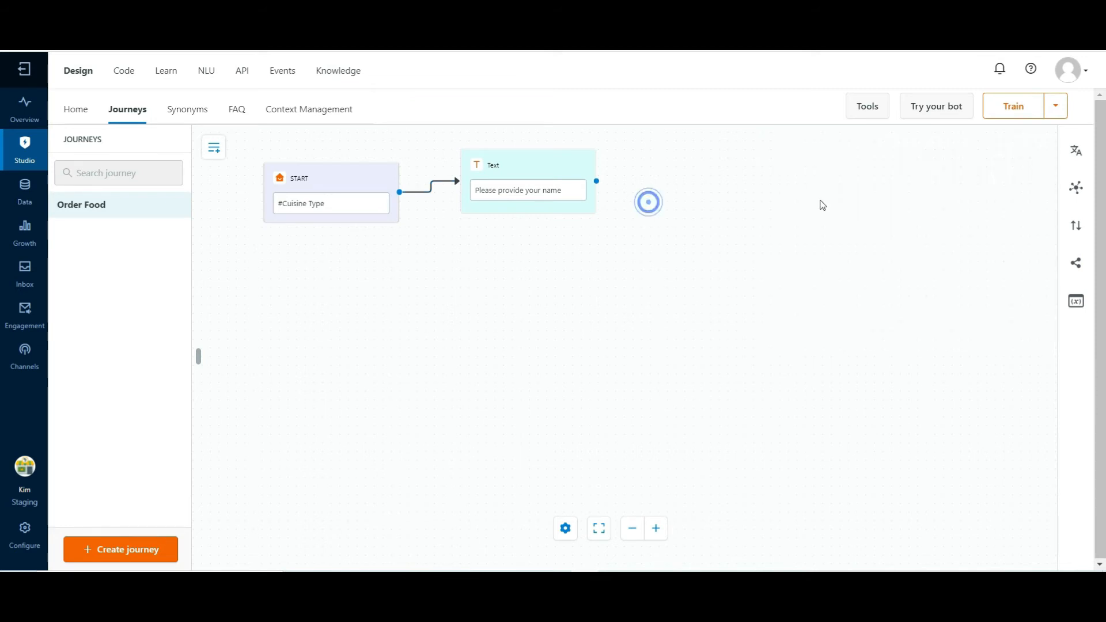
# Connect a Text message to the "Please provide your name" prompt and name the step userNameText
pyautogui.click(597, 183)
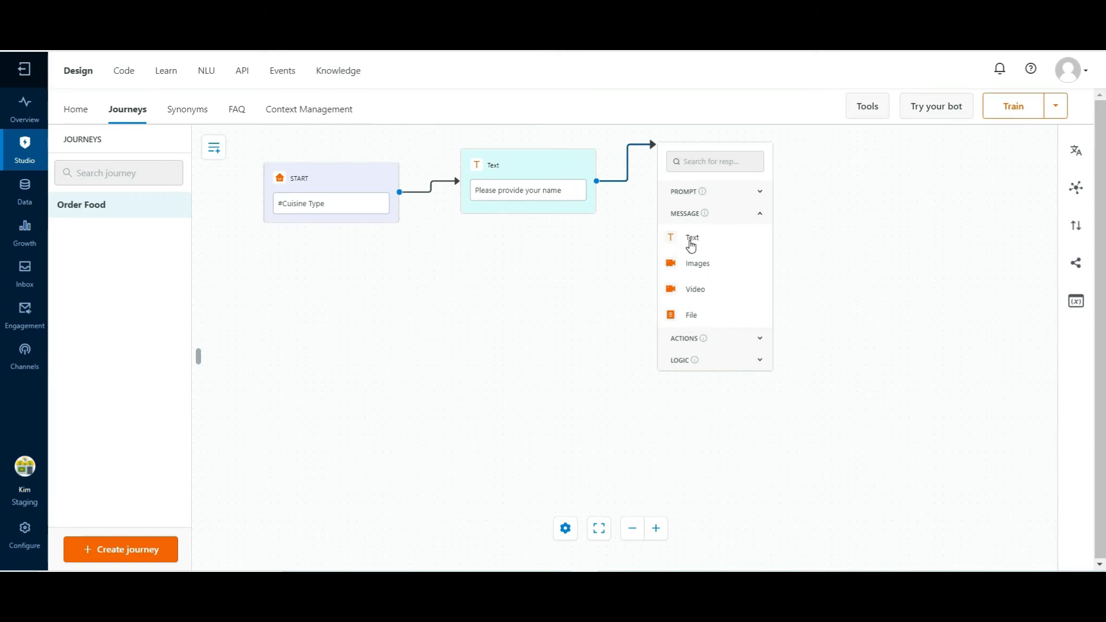
pyautogui.click(691, 239)
pyautogui.click(795, 153)
pyautogui.write('userNameText')
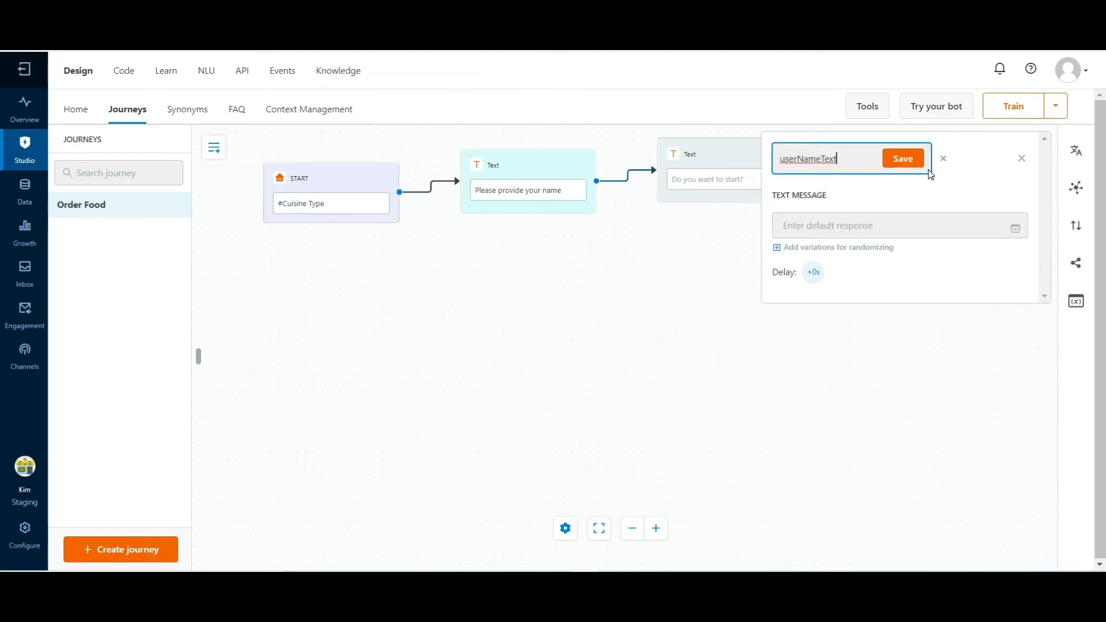
pyautogui.click(901, 165)
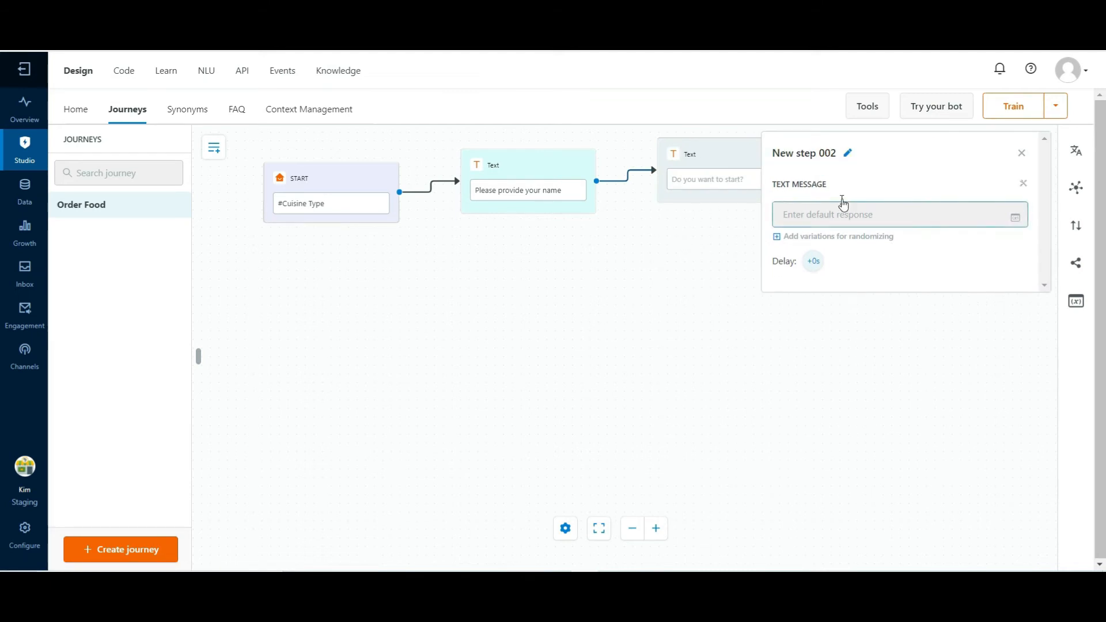
# Set the userNameText message to "Your Name is {{variables.username}}" using the username variable, and train the bot
pyautogui.click(820, 218)
pyautogui.write('Your Name is ')
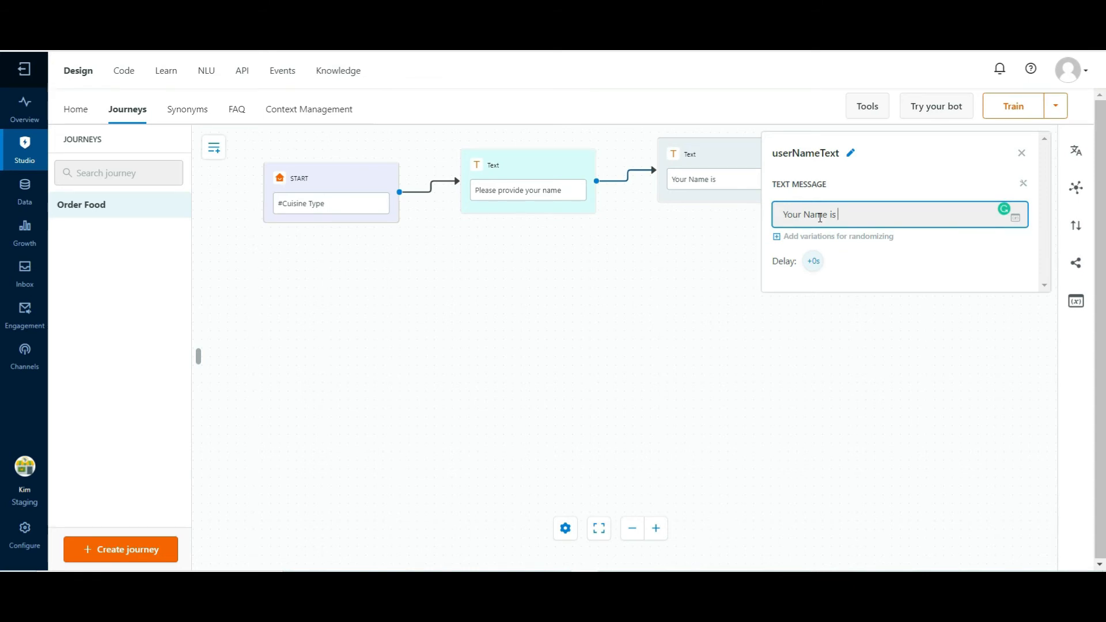
pyautogui.write('{{')
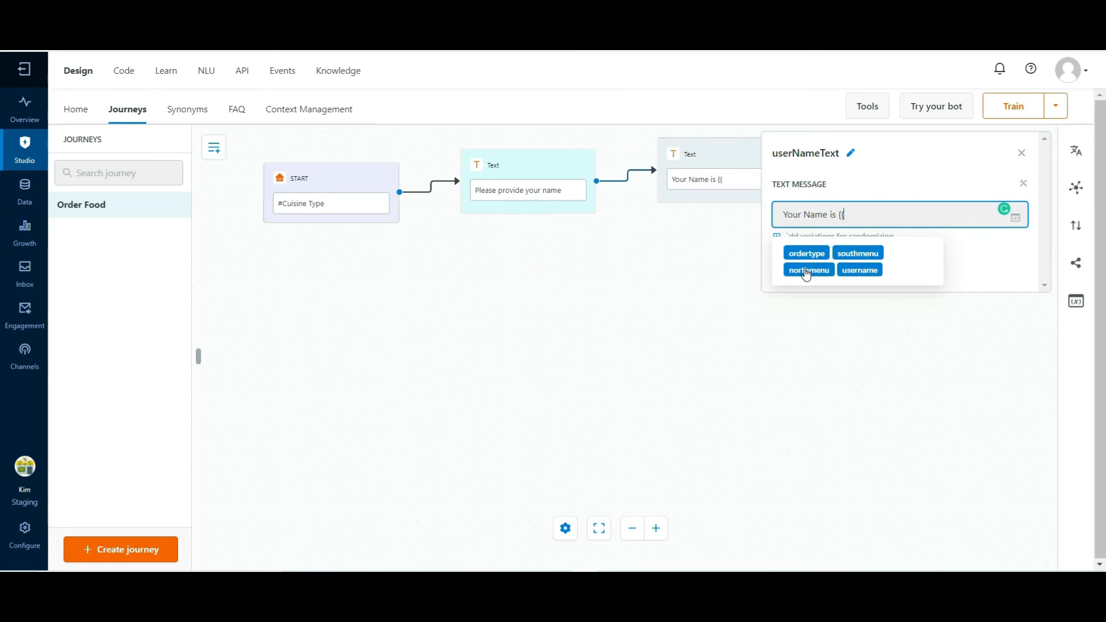
pyautogui.click(863, 270)
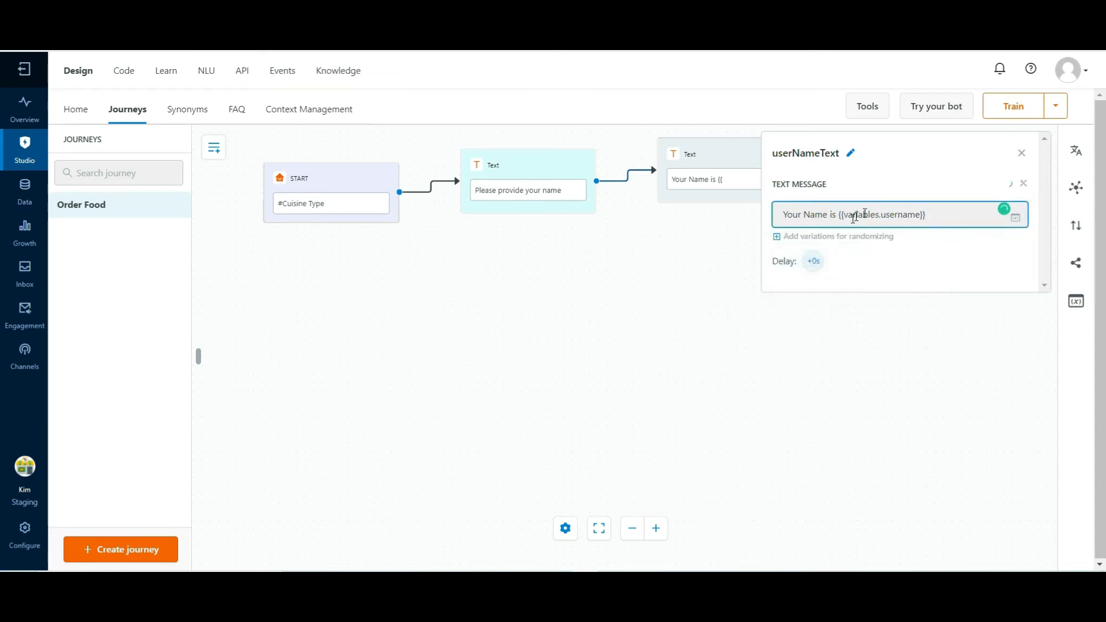
pyautogui.click(1010, 108)
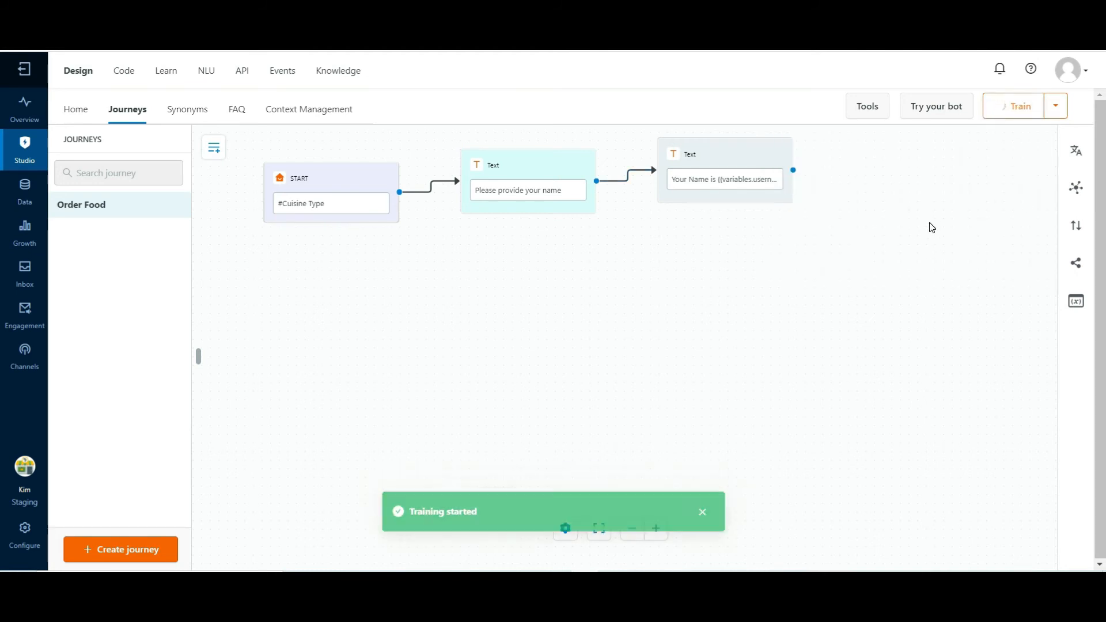
# Test the bot by sending "i want to order food", answering the prompt with a customer's name and checking the reply
pyautogui.click(930, 107)
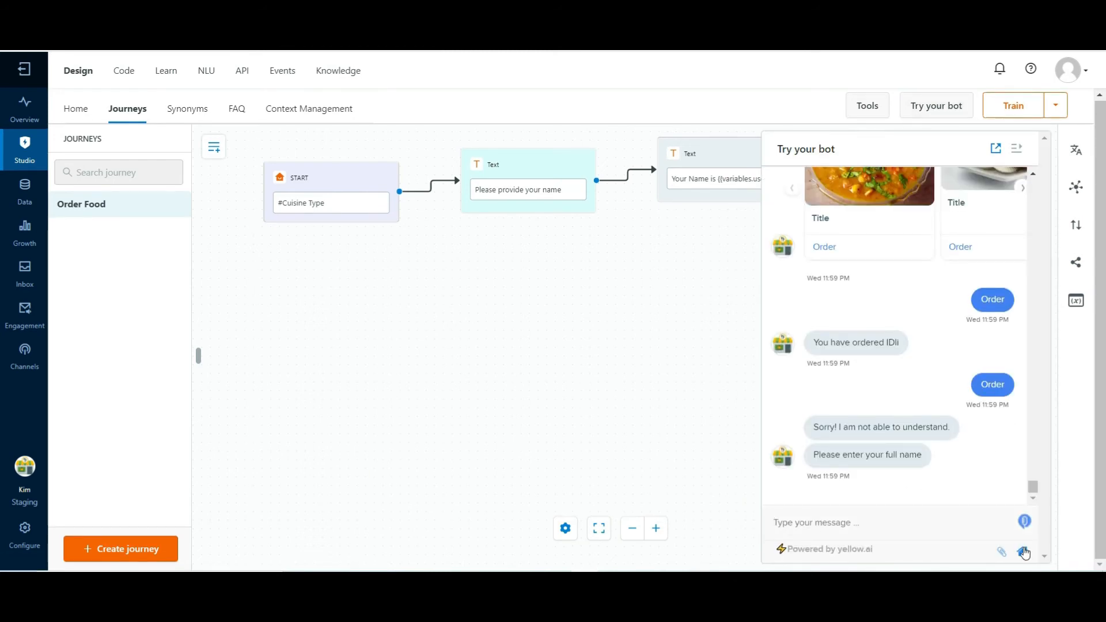
pyautogui.click(792, 514)
pyautogui.write('i want to order food')
pyautogui.press('Return')
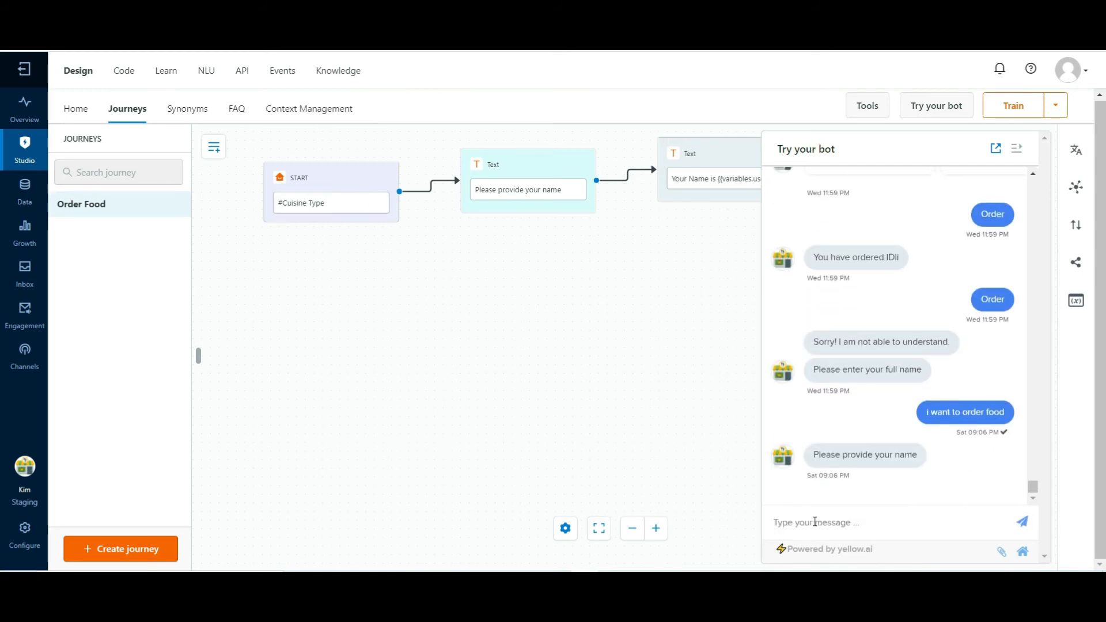
pyautogui.write('Kumar')
pyautogui.press('Return')
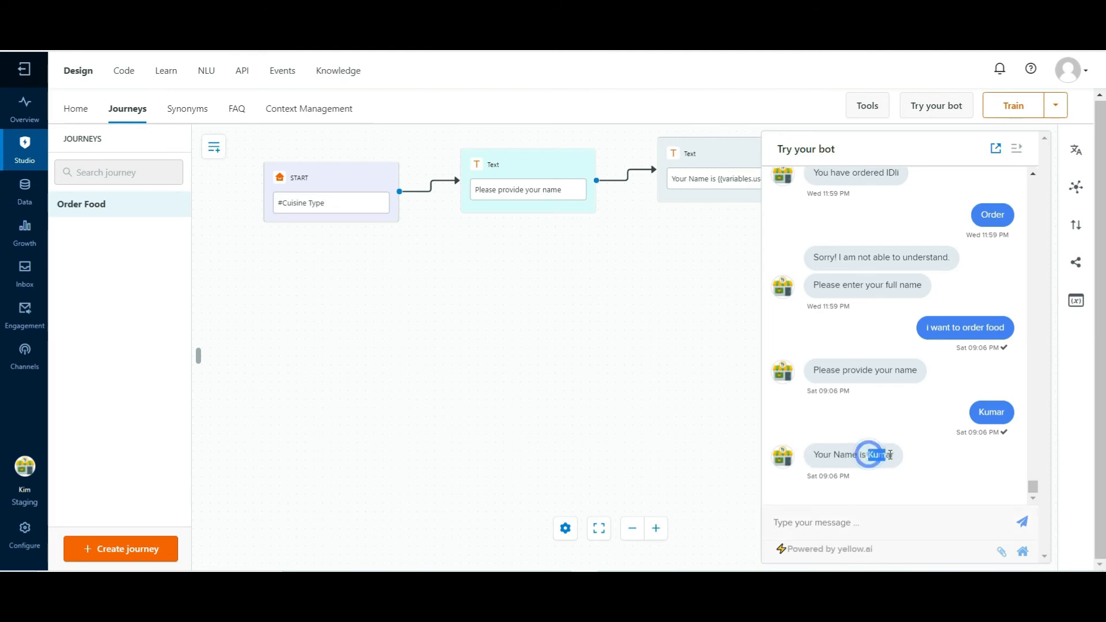
pyautogui.moveTo(870, 456); pyautogui.dragTo(896, 457)
# Review the Username prompt's response variable and the variable reference in the userNameText message
pyautogui.moveTo(532, 173)
pyautogui.click(524, 173)
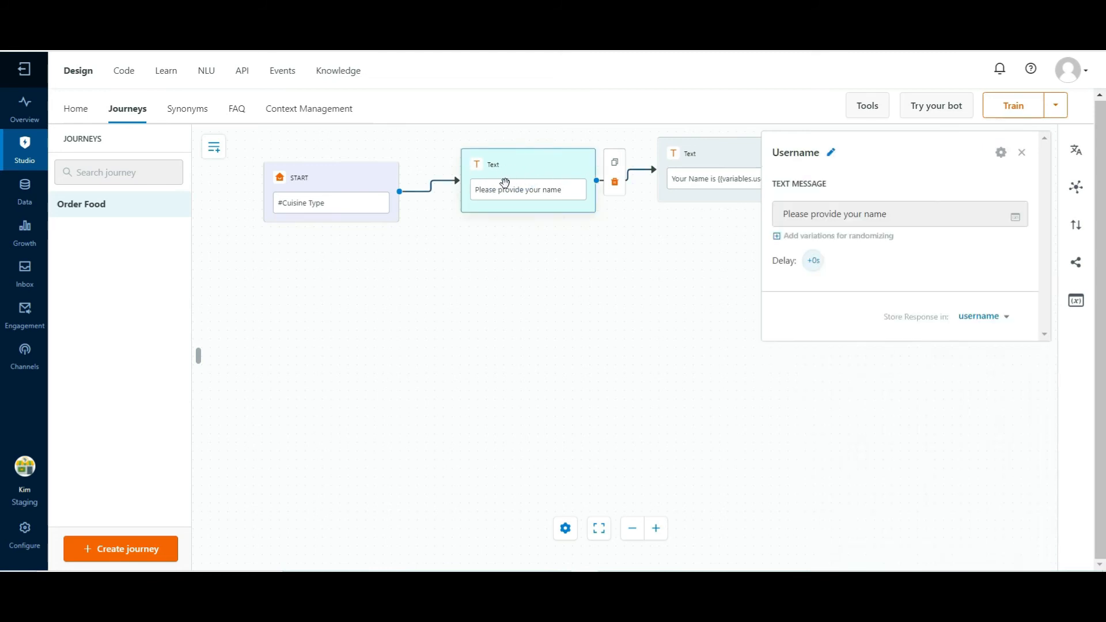
pyautogui.click(698, 155)
pyautogui.click(698, 155)
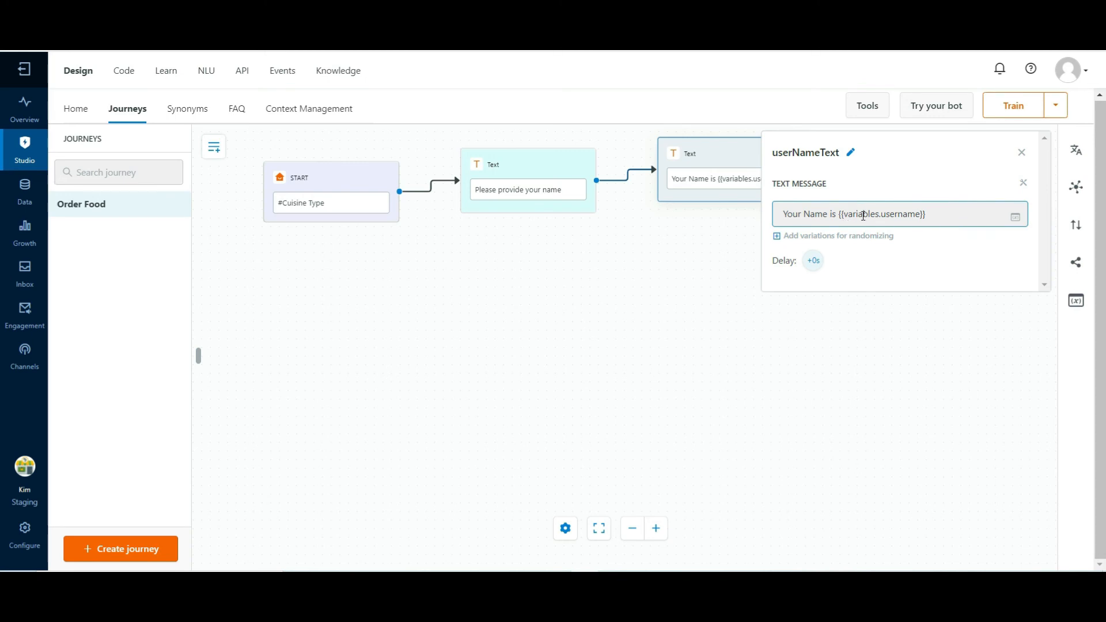
pyautogui.click(958, 214)
pyautogui.write('{{')
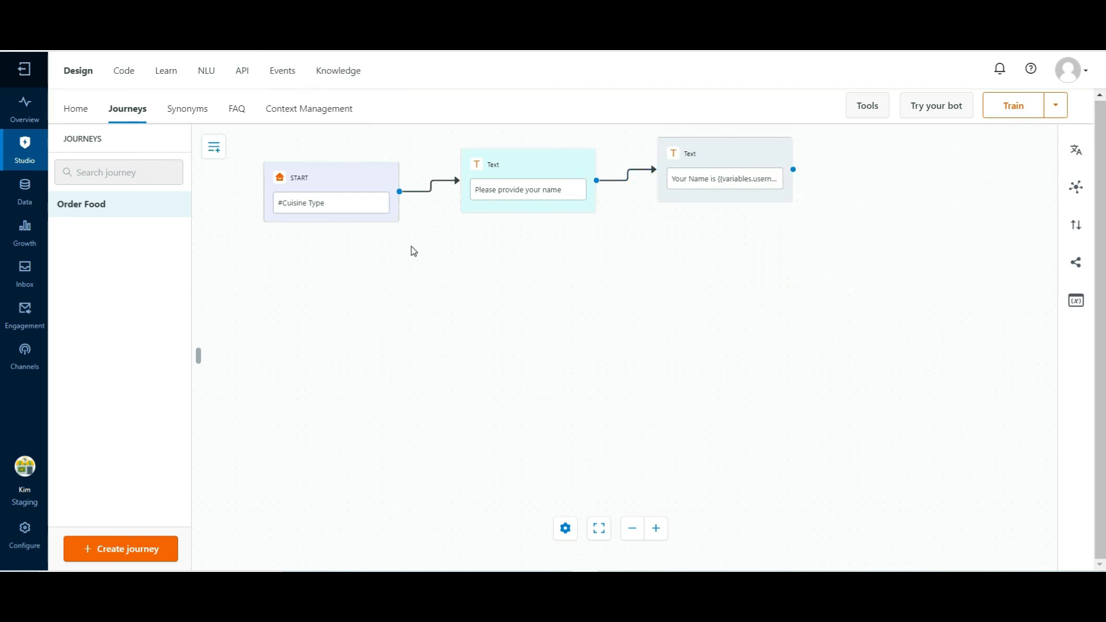
# Evaluate the confidence of the #Cuisine Type intent's utterances in the NLU section and view the #user data intent
pyautogui.click(207, 72)
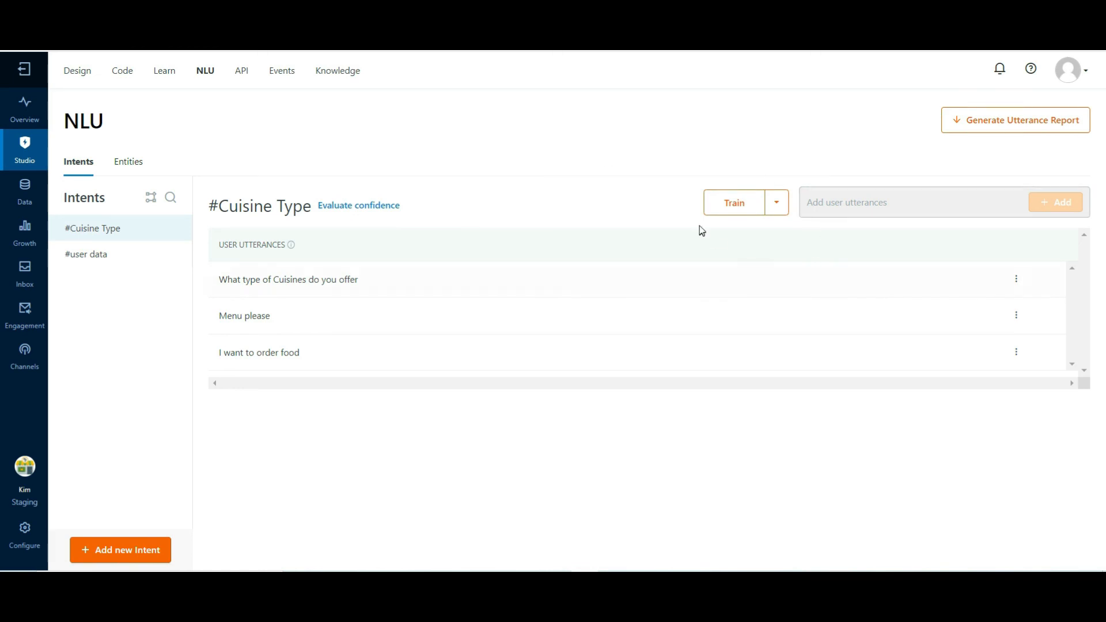
pyautogui.click(346, 212)
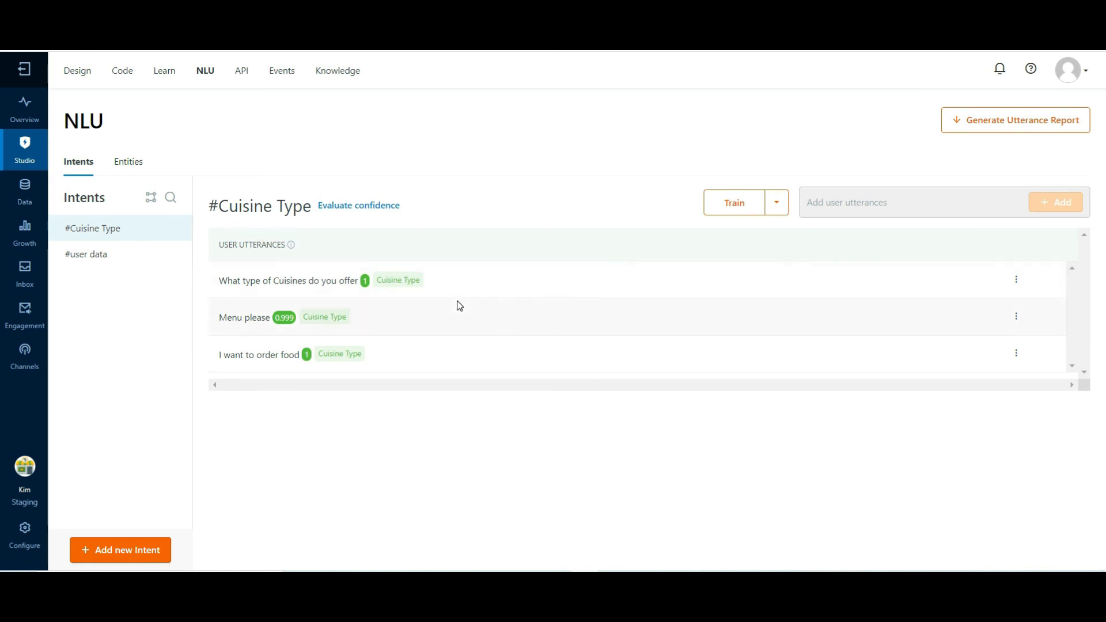
pyautogui.click(94, 254)
# Return to the Order Food journey and inspect the start node's intent trigger
pyautogui.click(81, 73)
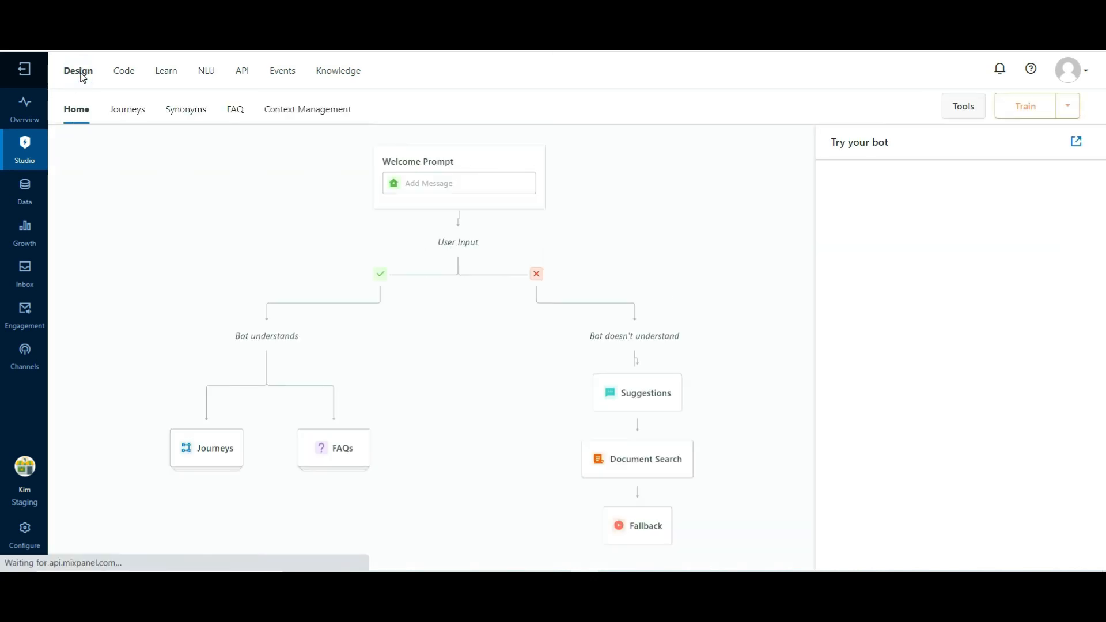
pyautogui.click(209, 453)
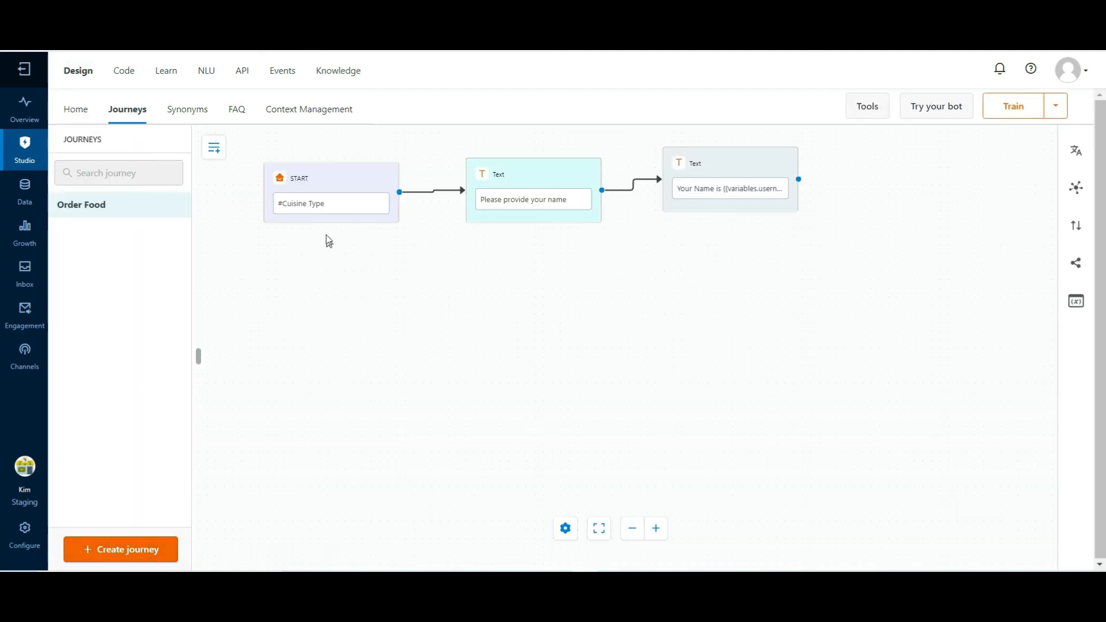
pyautogui.click(320, 185)
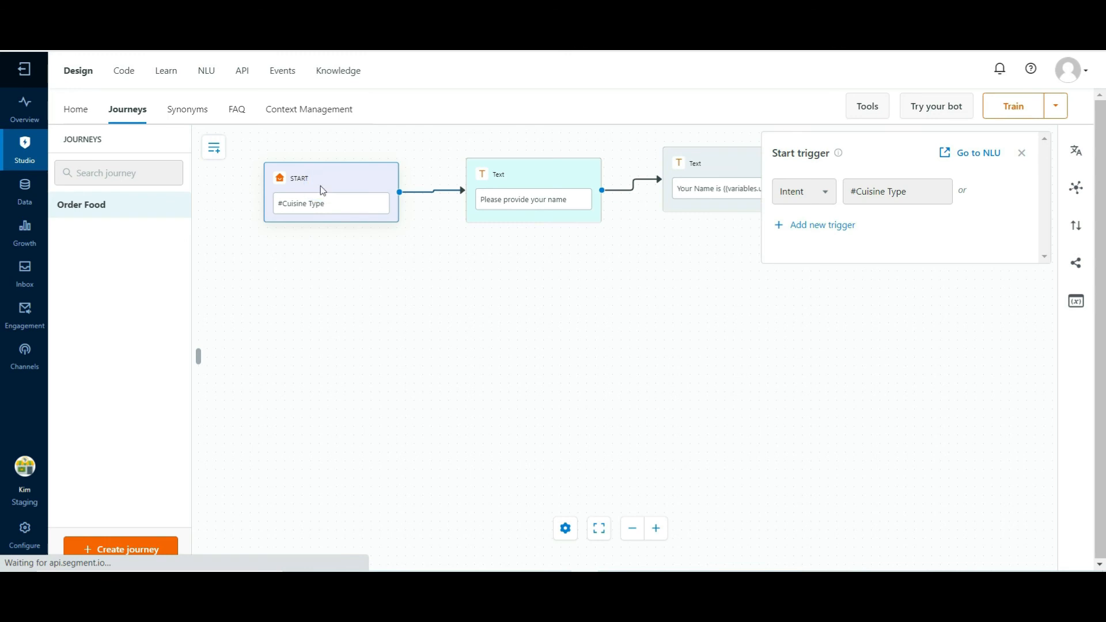
pyautogui.click(922, 197)
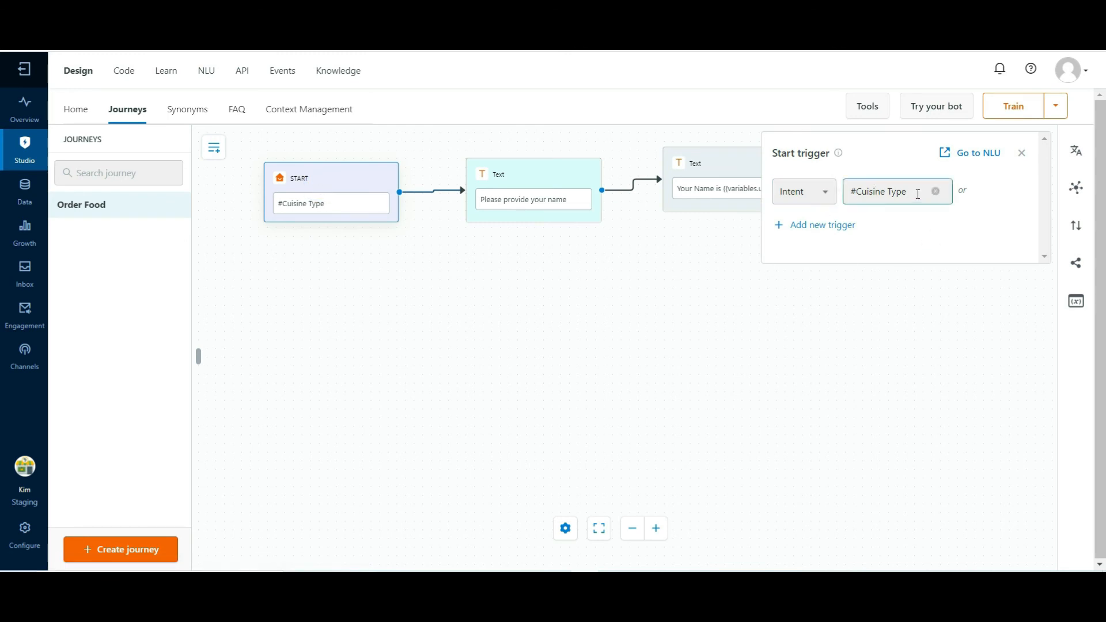